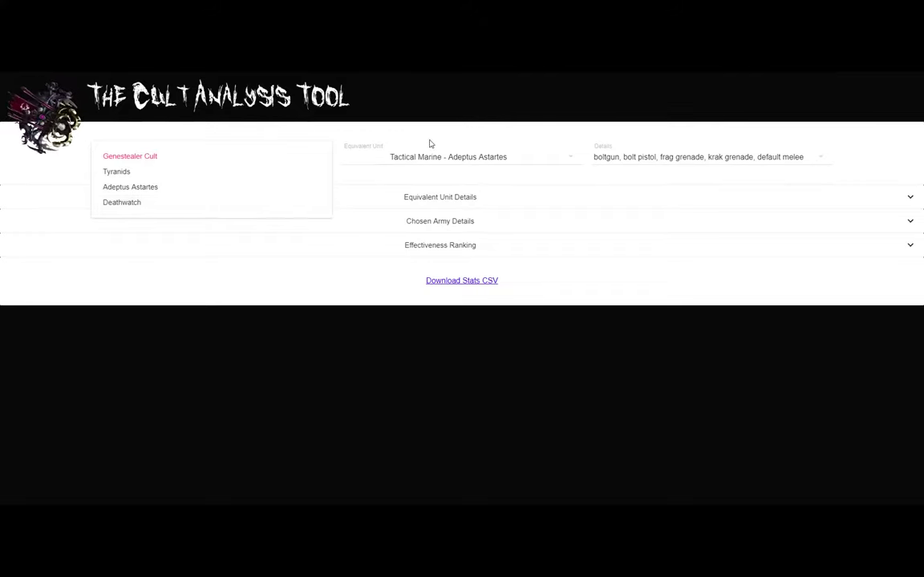
Close the Chosen Army list with Genestealer Cult kept against the Tactical Marine.
click(507, 137)
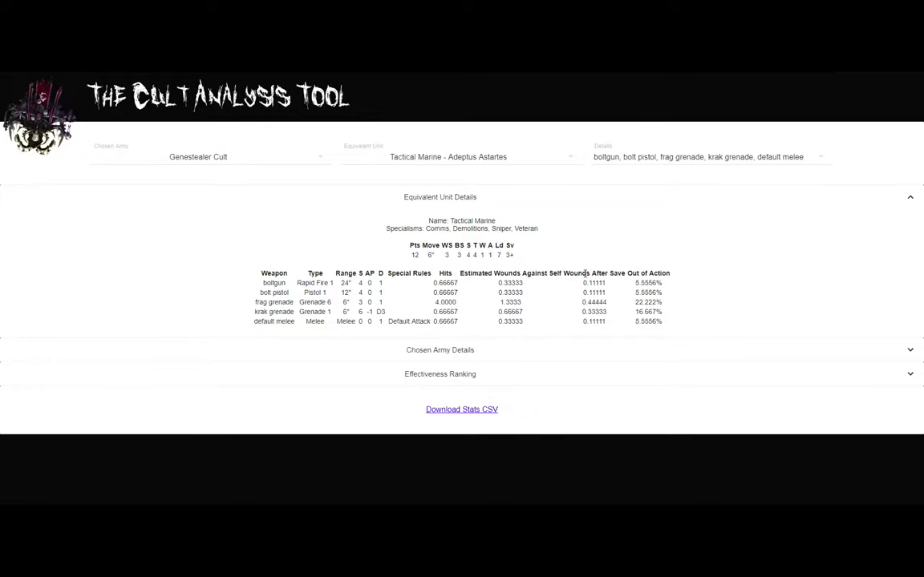
Highlight the boltgun's self-wounds value in the Tactical Marine weapon table.
drag(587, 283, 656, 282)
click(665, 287)
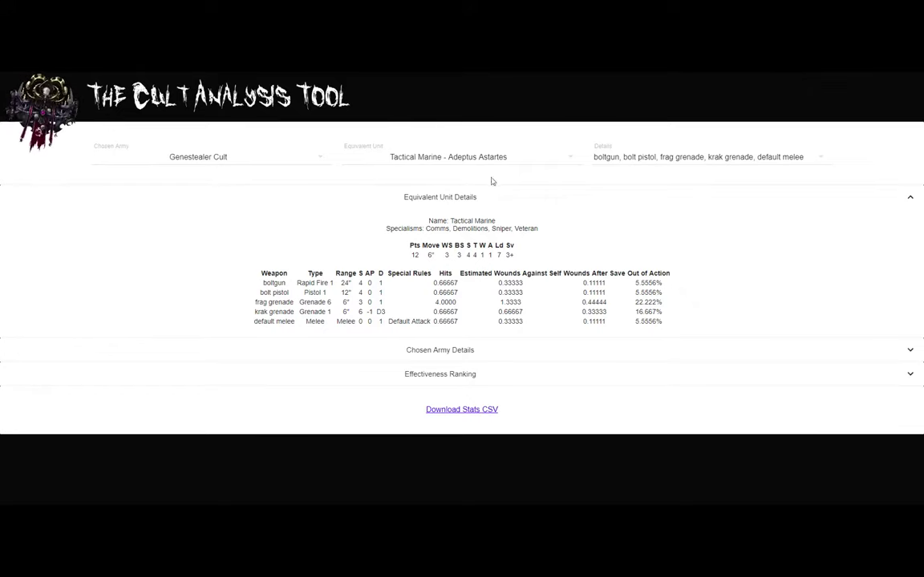
Collapse Equivalent Unit Details and expand Chosen Army Details to list the ten Genestealer Cult units.
click(912, 201)
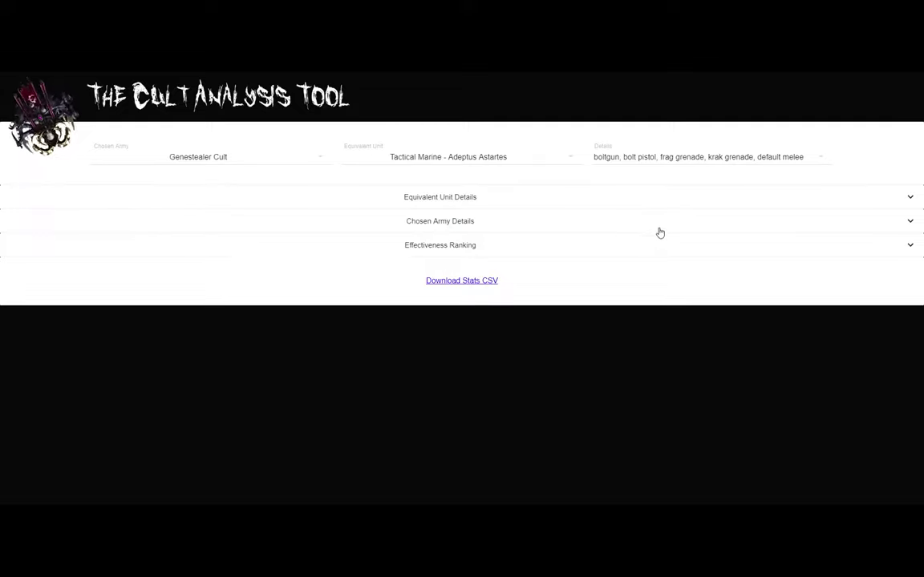
click(910, 222)
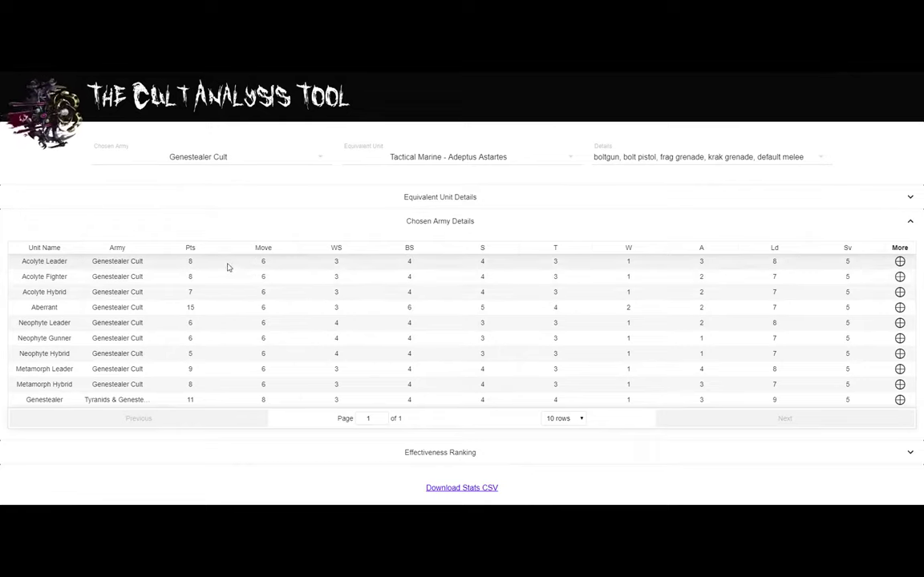
Expand the Acolyte Leader's builds, scroll through them, and highlight the hand flamer weapon name.
click(900, 261)
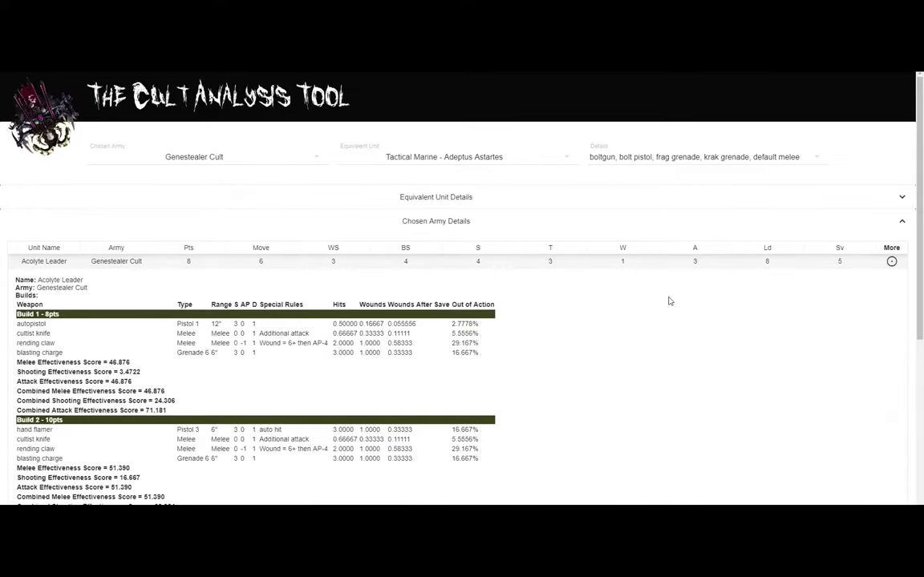
scroll(669, 302, down, 1)
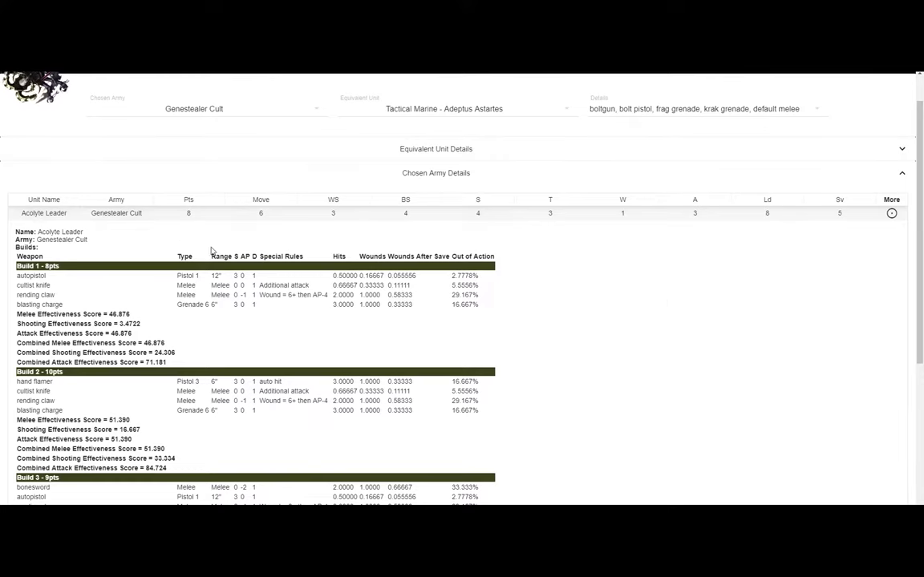
scroll(193, 227, down, 2)
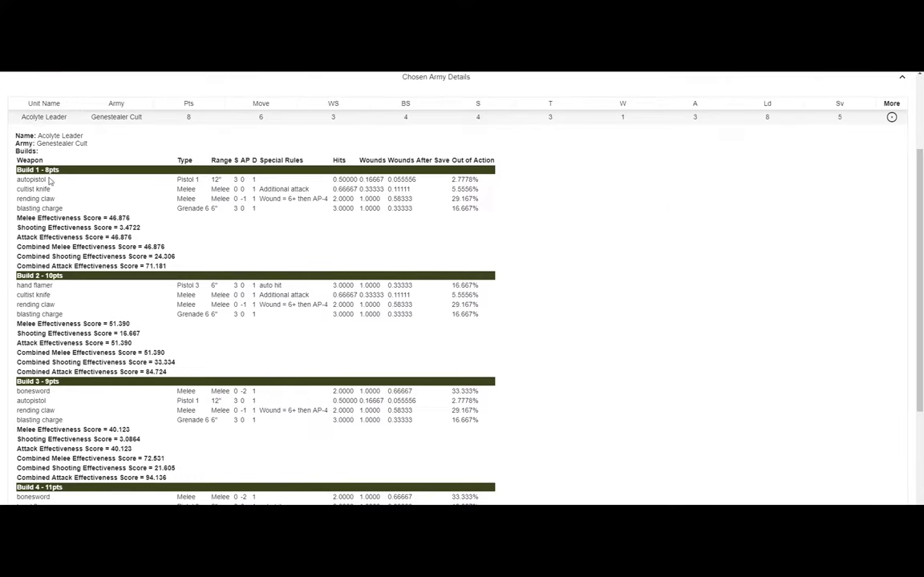
scroll(538, 324, down, 3)
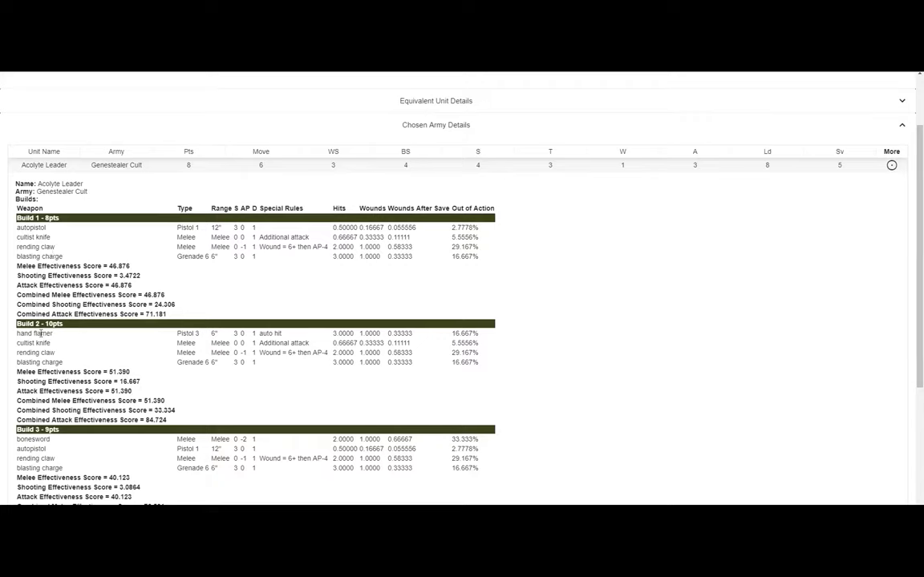
drag(19, 332, 65, 338)
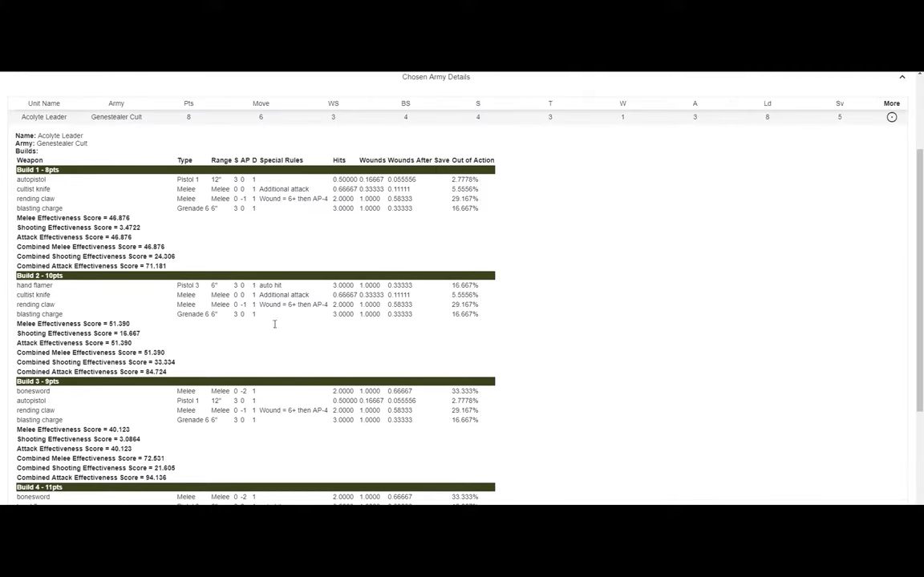
scroll(481, 264, up, 2)
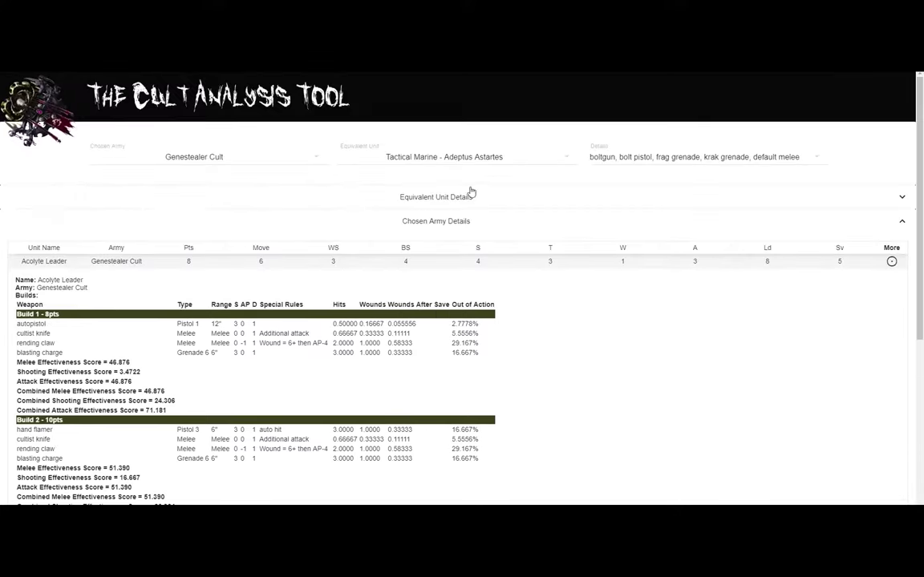
click(449, 194)
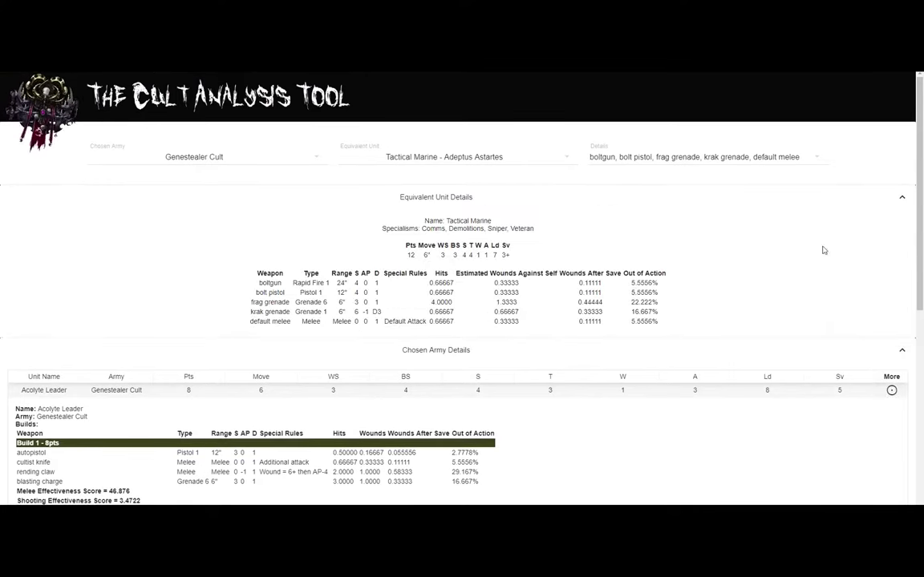
click(900, 198)
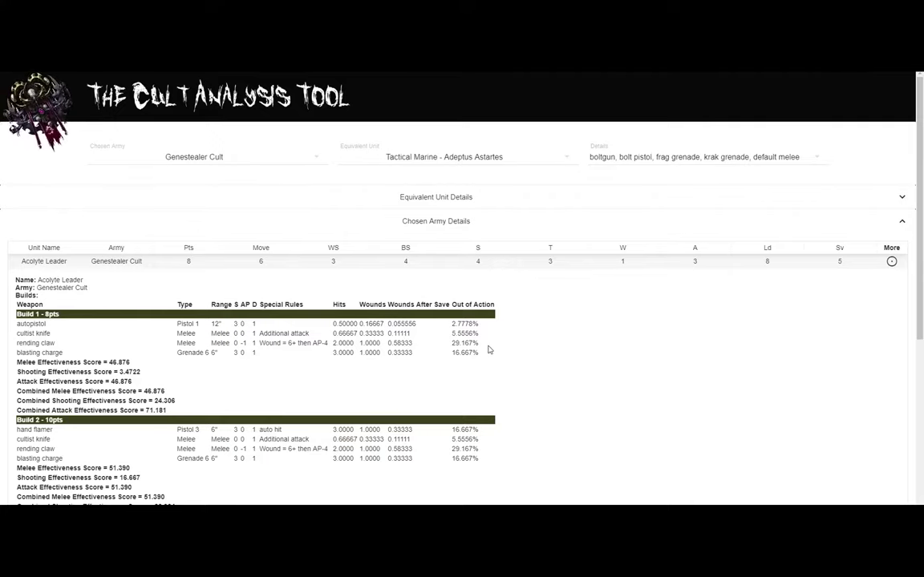
scroll(499, 346, down, 1)
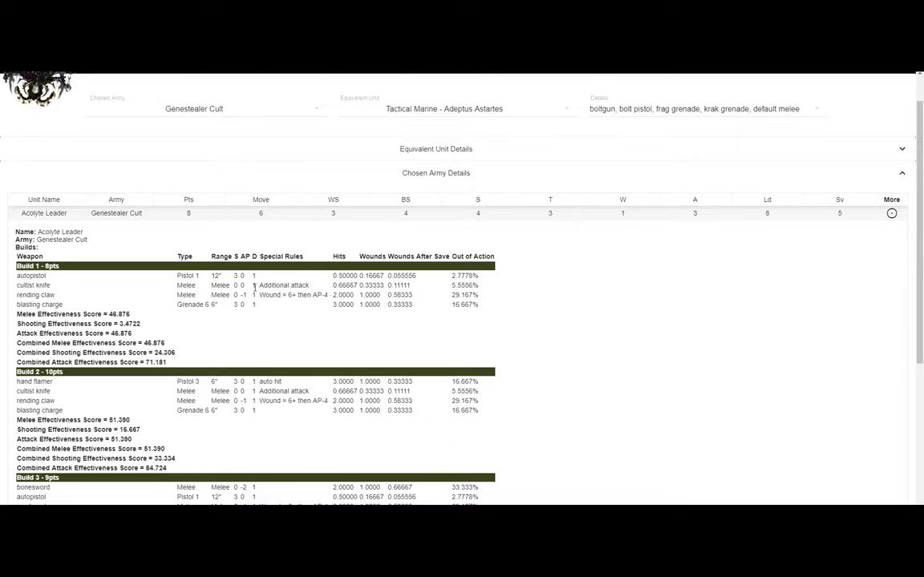
drag(259, 286, 312, 286)
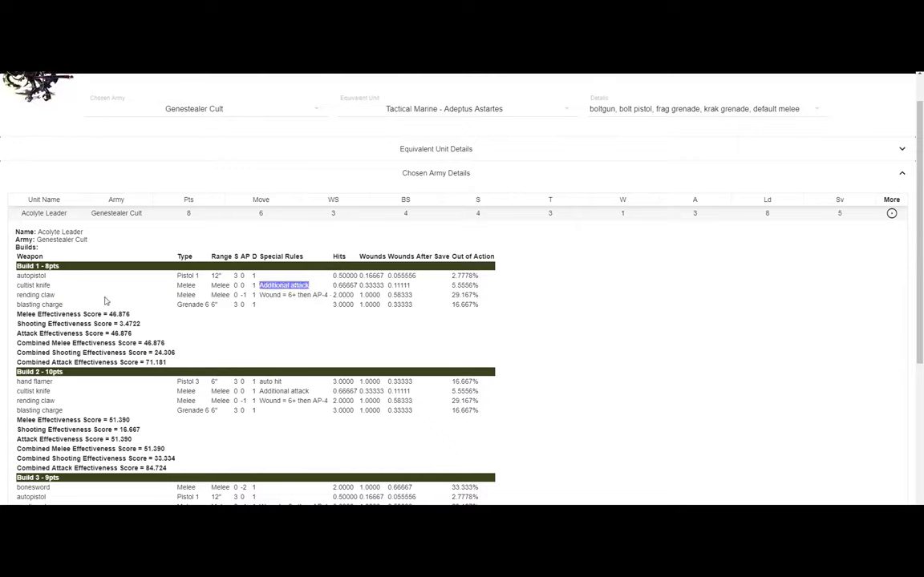
drag(329, 298, 312, 296)
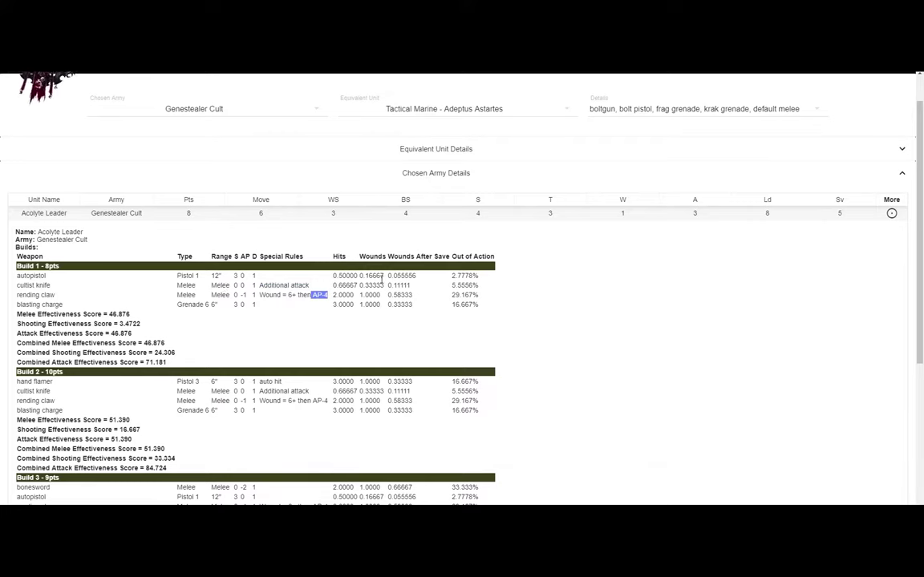
scroll(201, 285, down, 2)
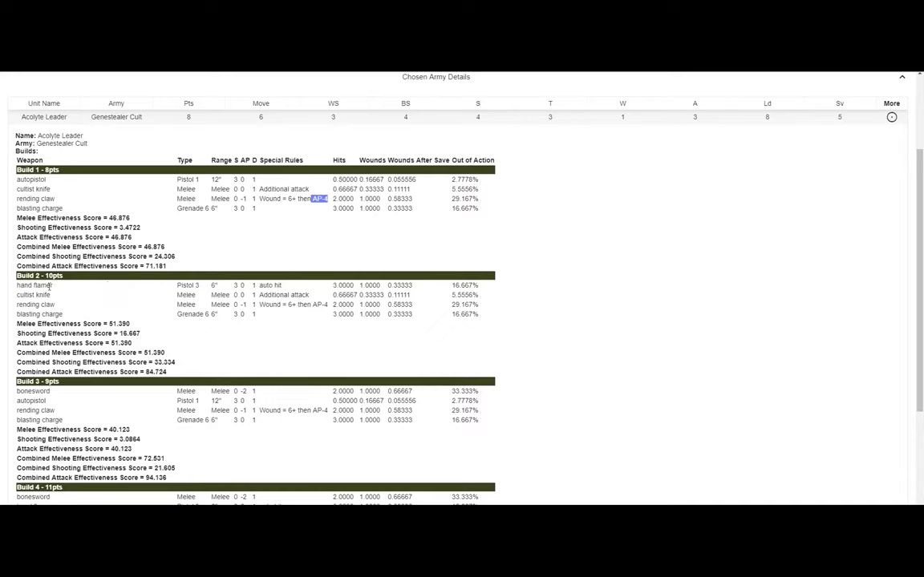
click(44, 257)
drag(338, 179, 360, 181)
drag(332, 287, 357, 290)
drag(359, 287, 380, 286)
scroll(522, 264, down, 4)
scroll(522, 264, up, 4)
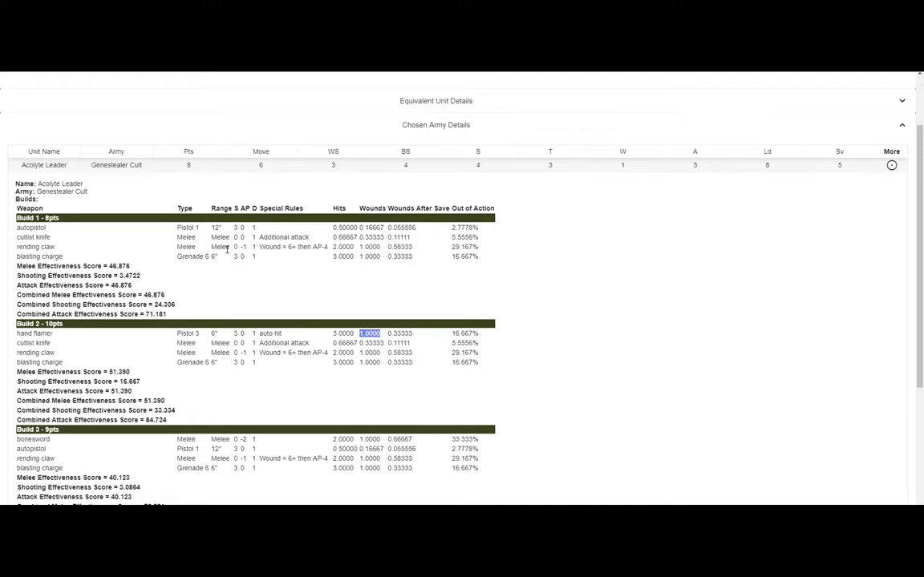
click(28, 267)
drag(28, 266, 138, 267)
click(147, 268)
double_click(120, 266)
double_click(43, 333)
double_click(120, 372)
double_click(54, 324)
click(83, 326)
Collapse the Acolyte Leader's builds and expand the Acolyte Fighter's, scrolling down to Build 4.
click(891, 164)
click(900, 277)
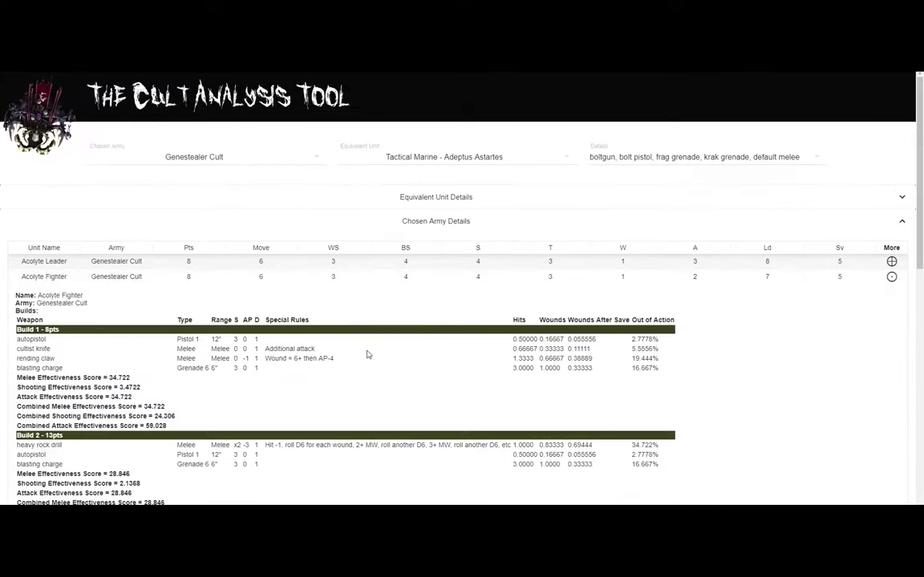
scroll(393, 348, down, 1)
scroll(394, 349, down, 4)
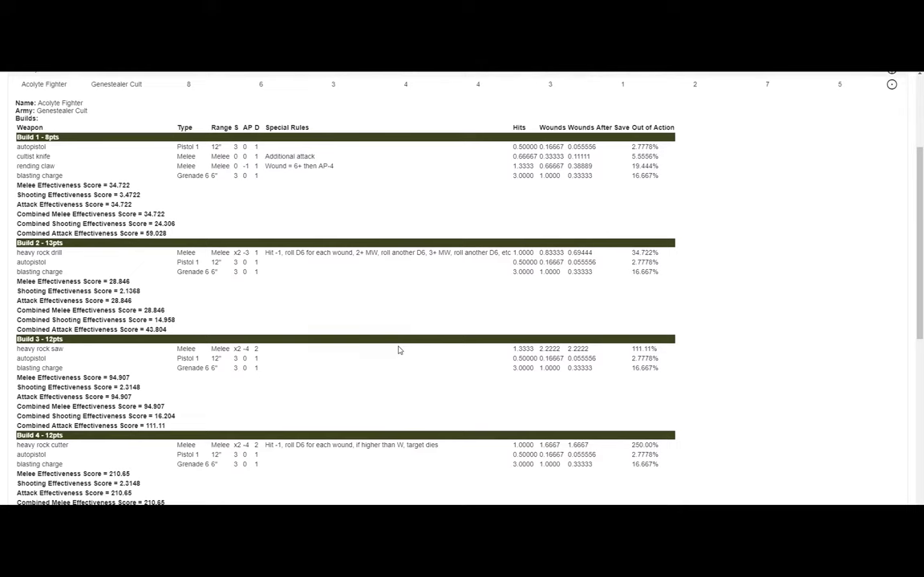
scroll(398, 349, down, 1)
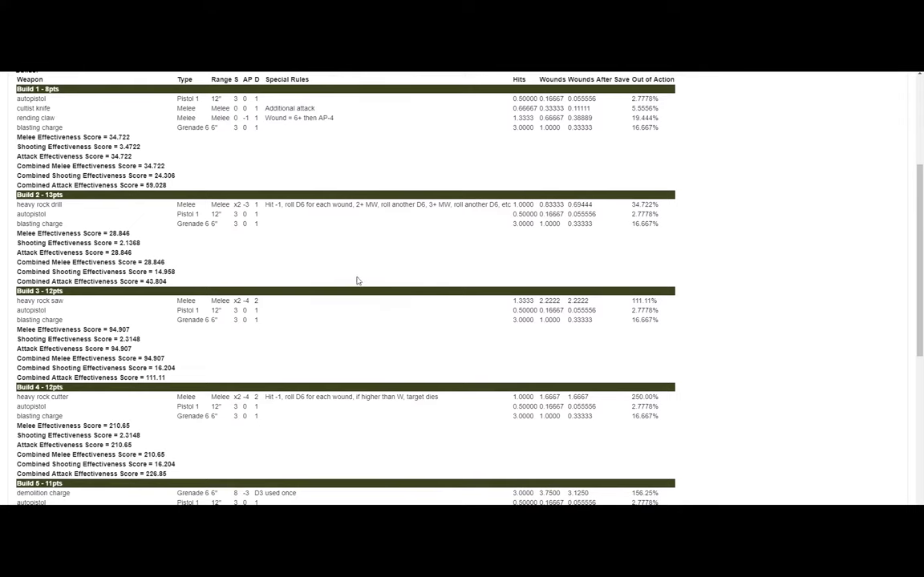
scroll(321, 273, down, 1)
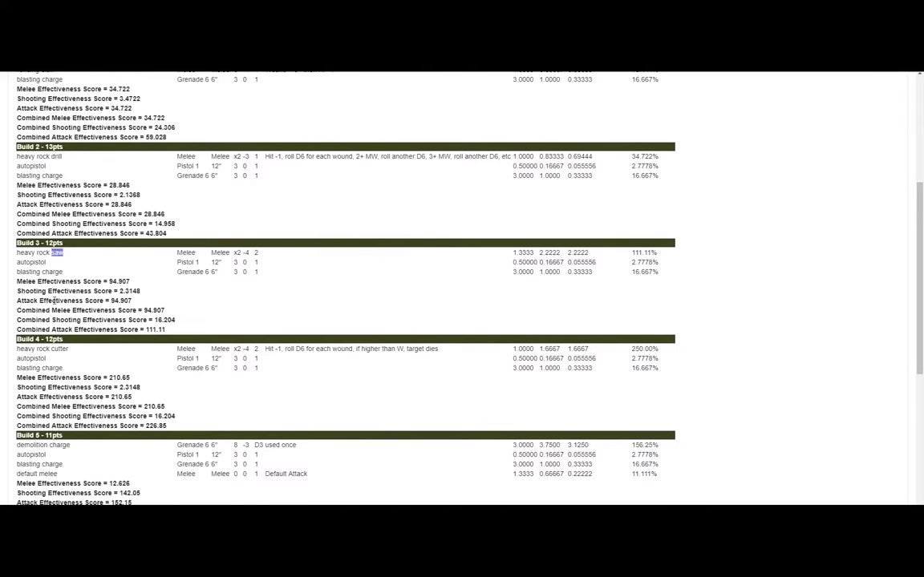
Highlight Build 4's heavy rock cutter, its special rule, 250.00% out-of-action and 210.65 melee score.
double_click(59, 350)
click(59, 350)
drag(270, 350, 444, 354)
click(446, 353)
double_click(641, 348)
double_click(116, 378)
scroll(210, 361, down, 1)
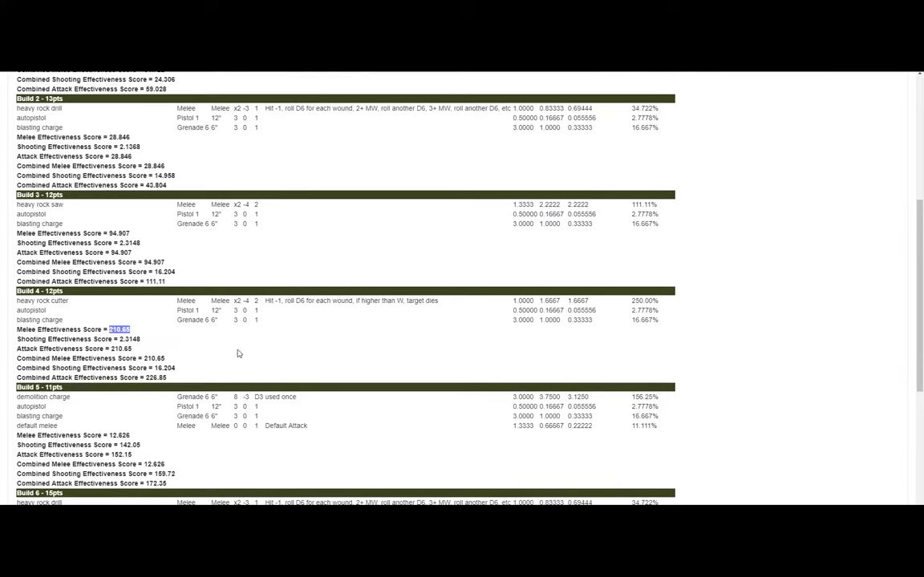
scroll(56, 347, up, 1)
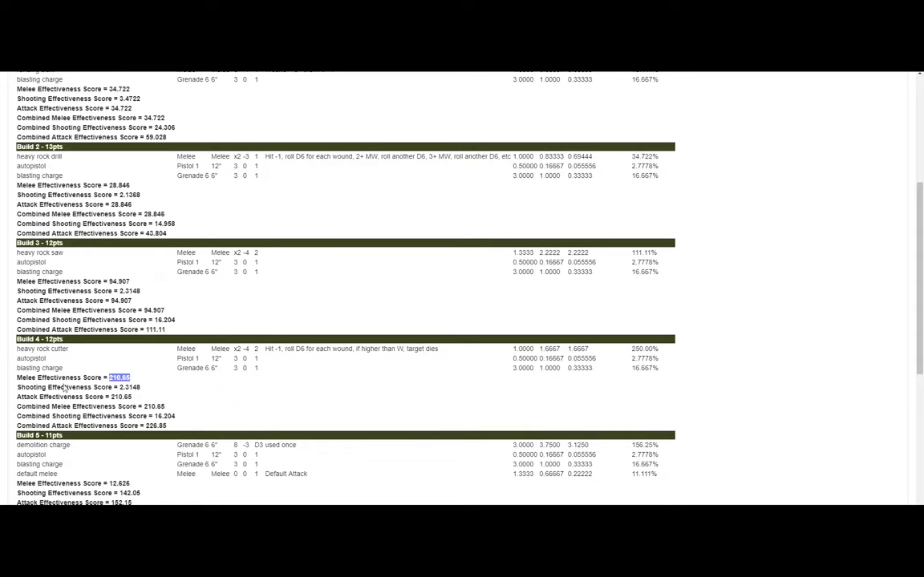
click(161, 388)
scroll(129, 353, down, 2)
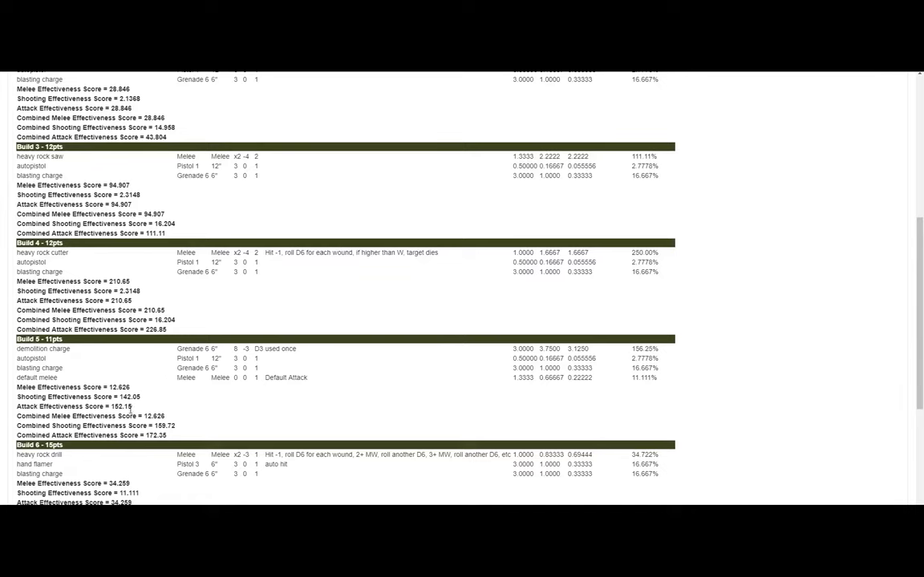
double_click(129, 397)
click(145, 404)
mouse_move(131, 301)
mouse_down()
mouse_move(24, 294)
mouse_move(10, 306)
mouse_move(132, 301)
mouse_up()
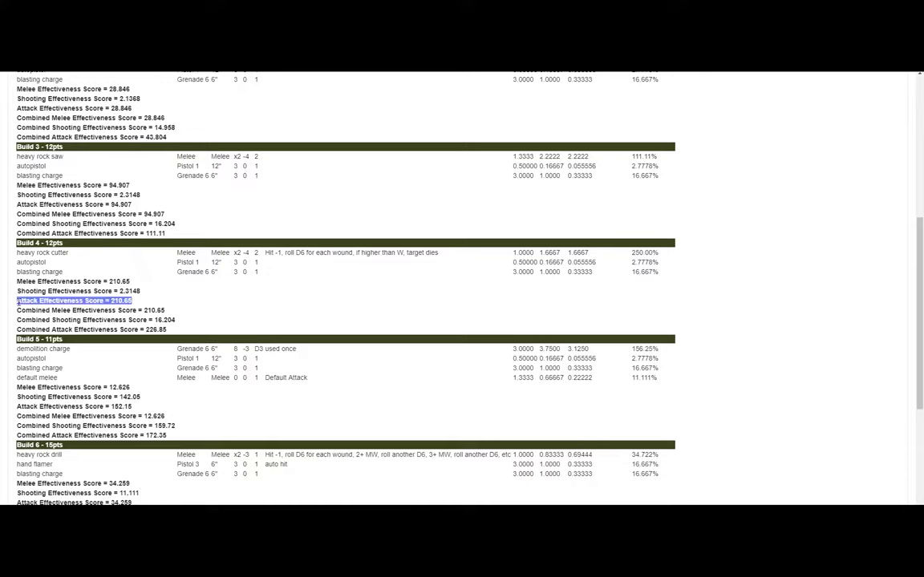
click(146, 303)
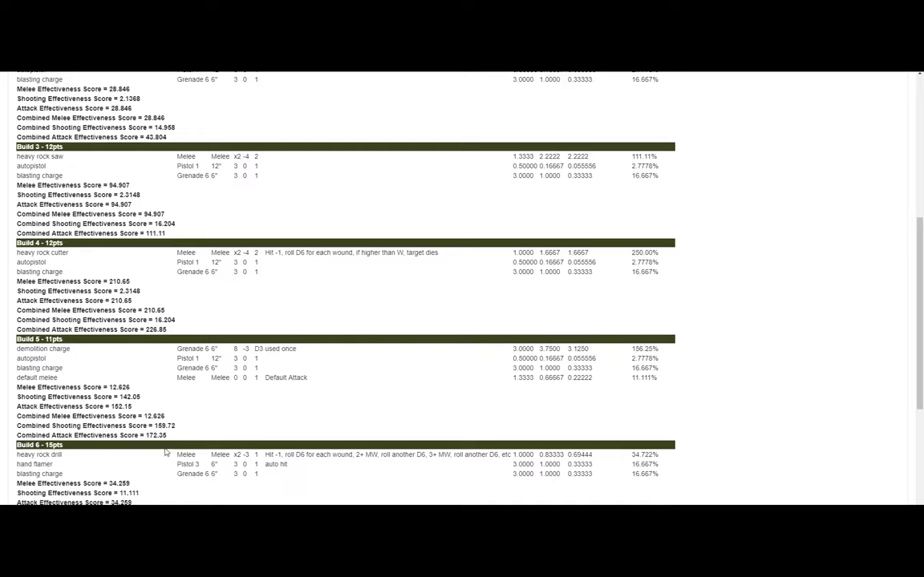
double_click(130, 330)
click(143, 292)
Collapse the Acolyte Fighter details and expand the Metamorph Hybrid's builds, scrolling down.
scroll(311, 313, up, 15)
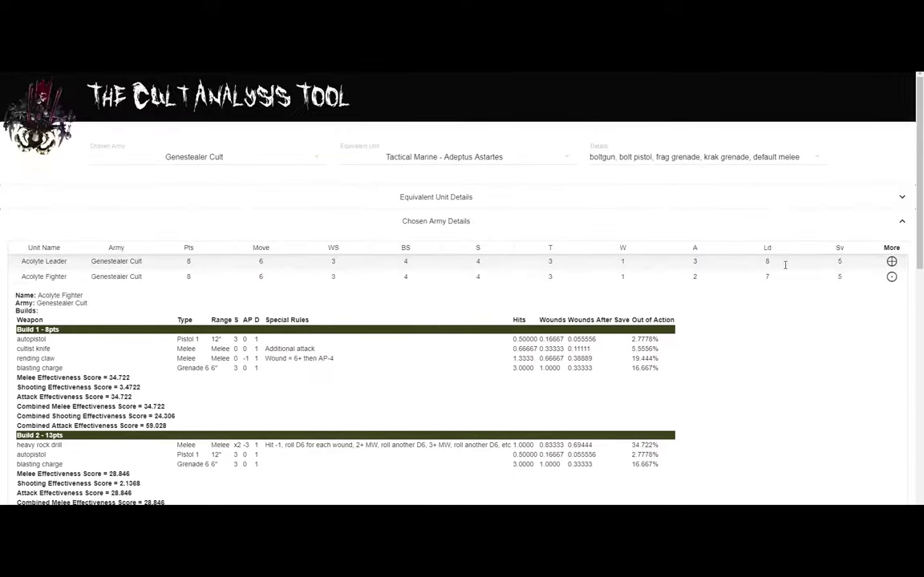
click(900, 277)
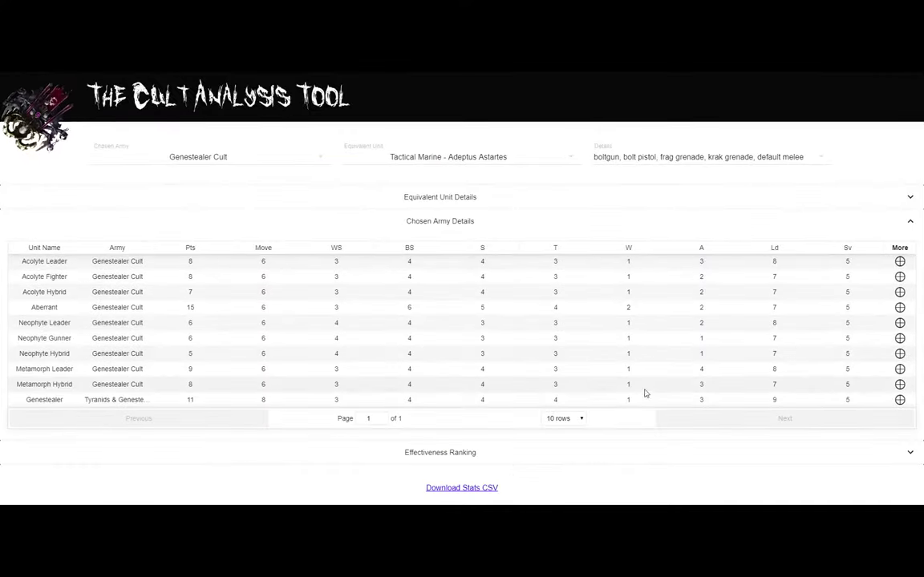
click(900, 384)
scroll(718, 400, down, 1)
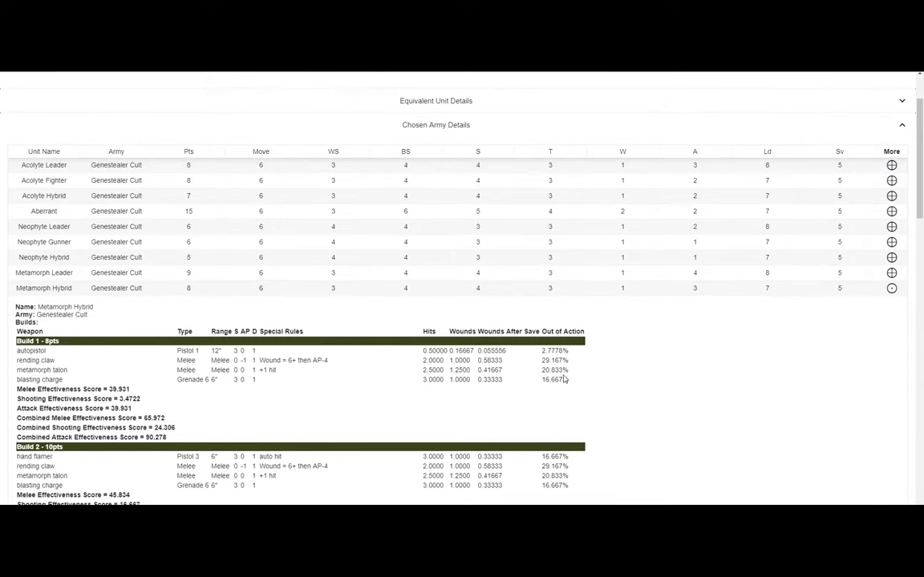
scroll(565, 381, down, 1)
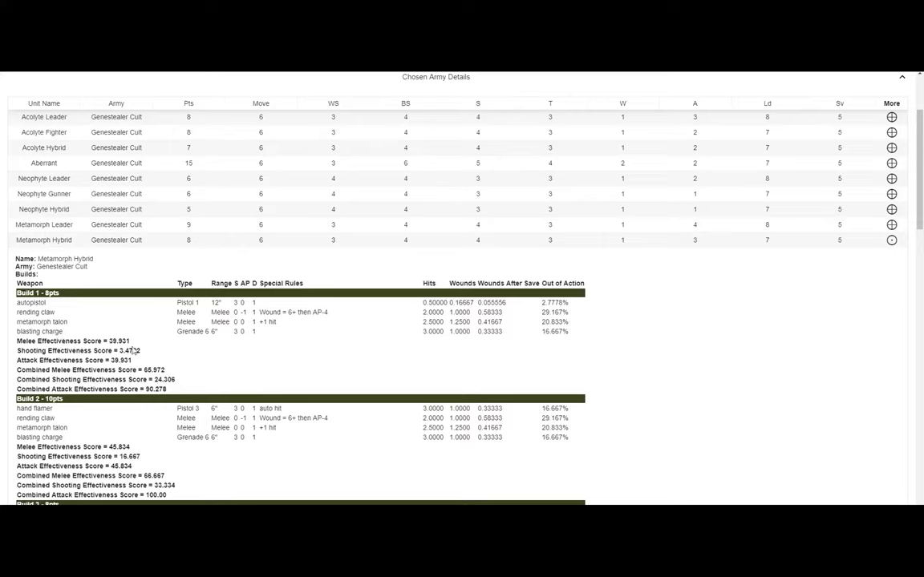
Highlight Build 1's Melee and Combined Melee Effectiveness Score lines, then collapse the Metamorph Hybrid.
triple_click(87, 341)
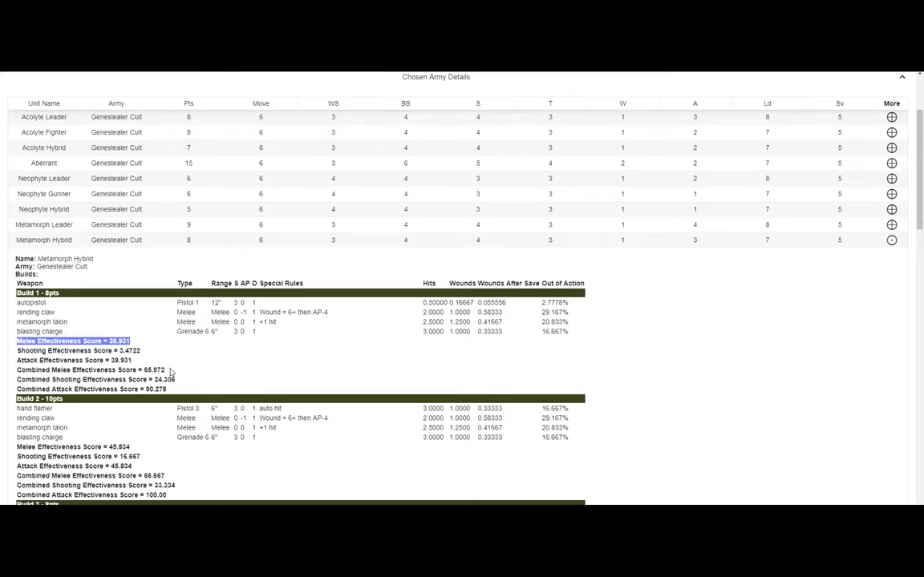
mouse_move(165, 370)
mouse_down()
mouse_move(27, 374)
mouse_move(16, 255)
mouse_move(171, 367)
mouse_up()
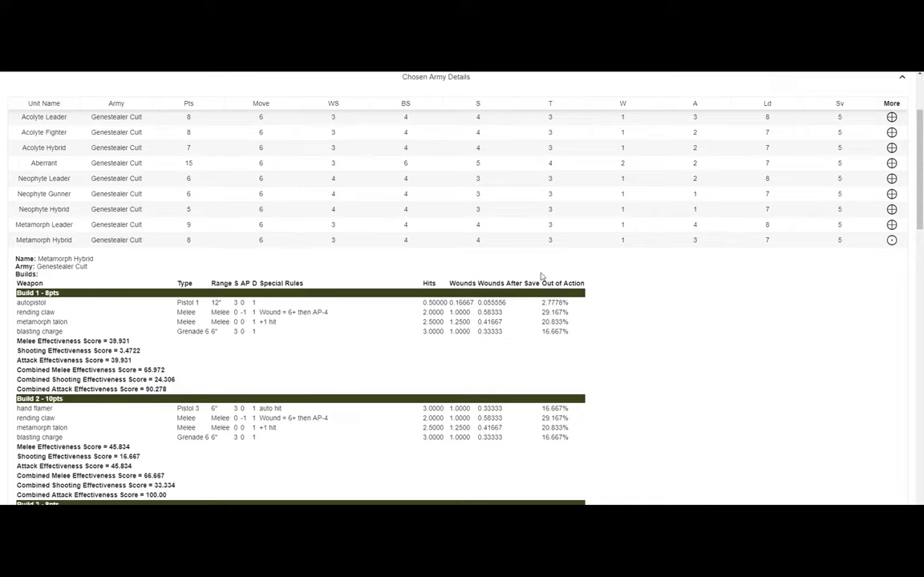
click(891, 240)
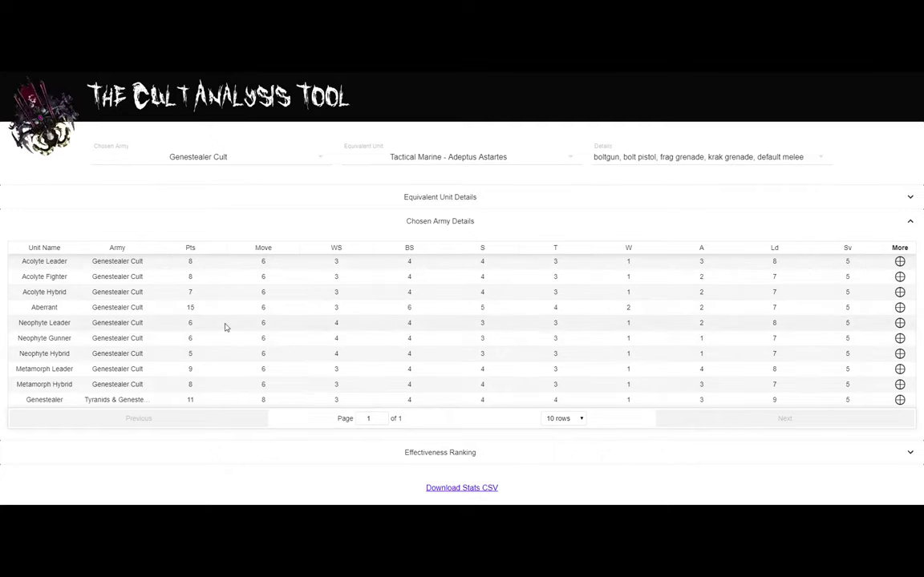
Expand the Aberrant's build details.
click(900, 308)
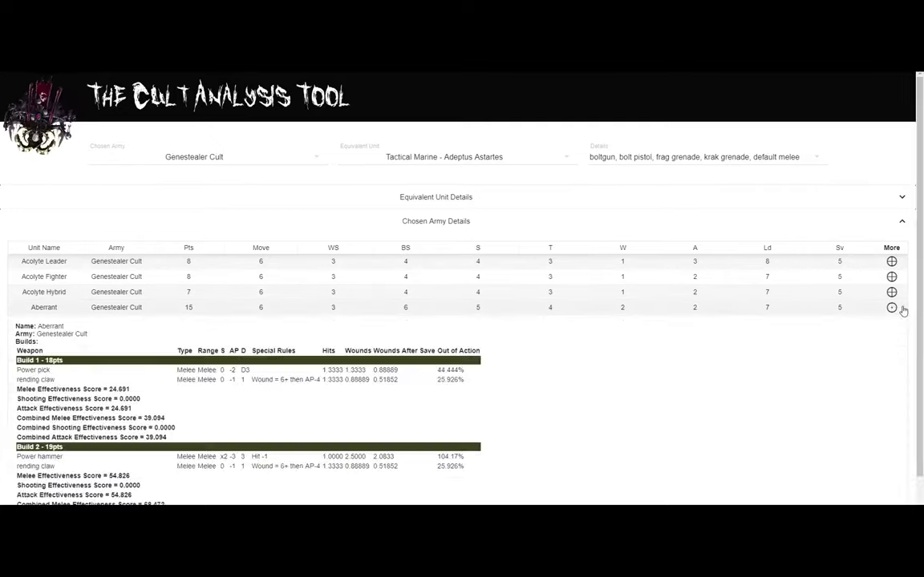
click(892, 308)
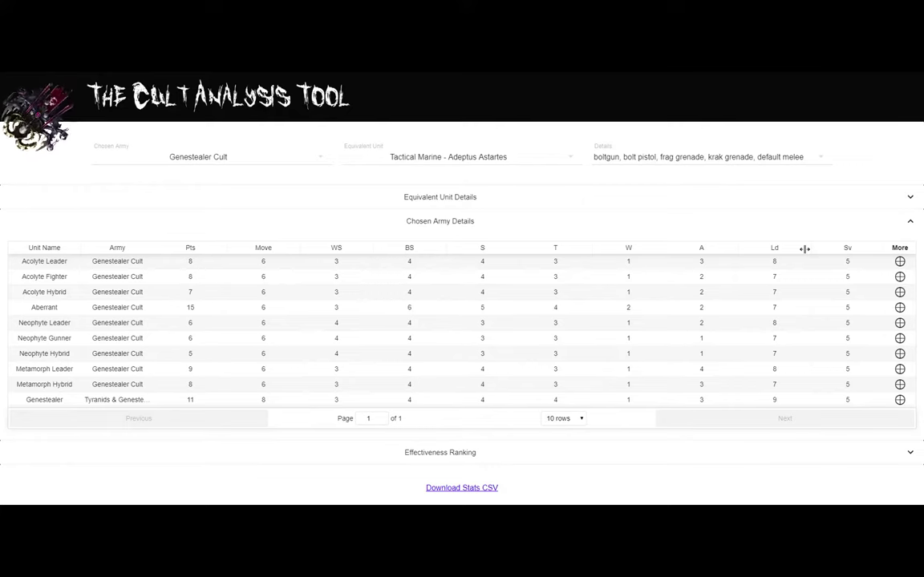
click(900, 308)
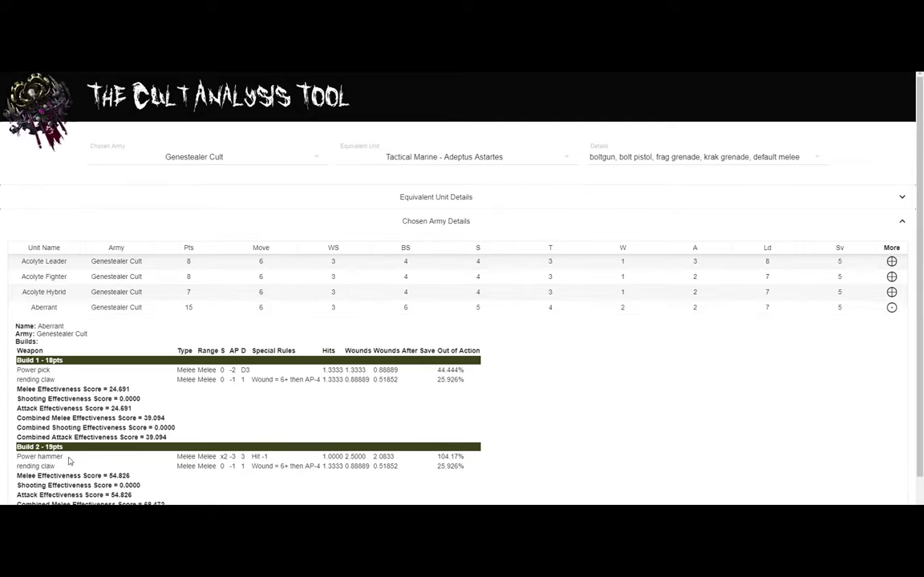
Highlight the Power hammer's Hit -1 rule, 1.0000 Hits and damage, then collapse the Aberrant.
triple_click(251, 463)
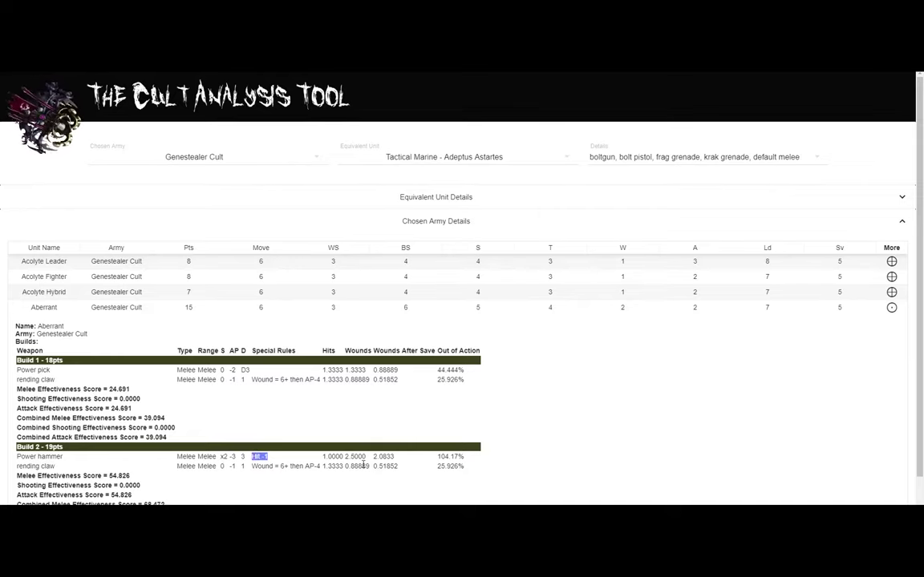
scroll(171, 393, down, 2)
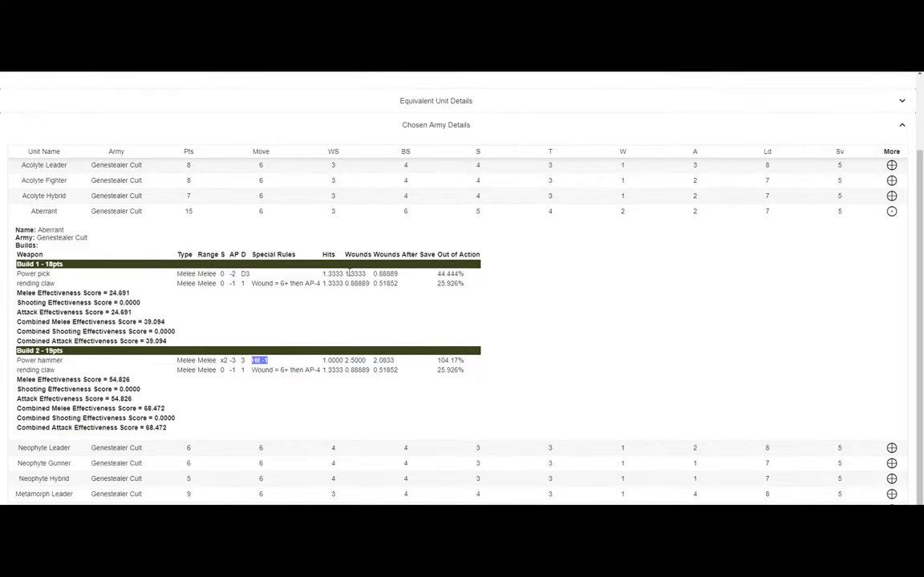
double_click(335, 360)
drag(269, 360, 241, 360)
click(299, 363)
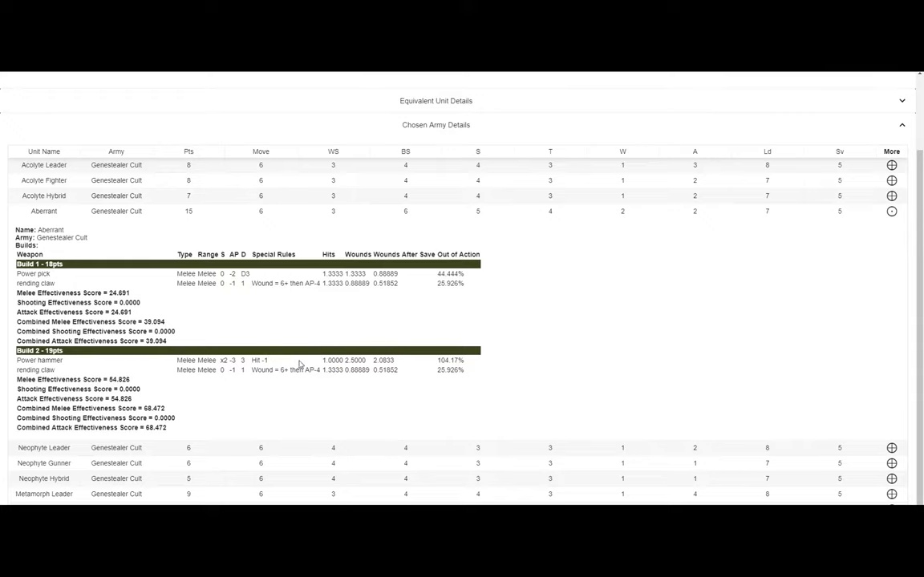
click(891, 211)
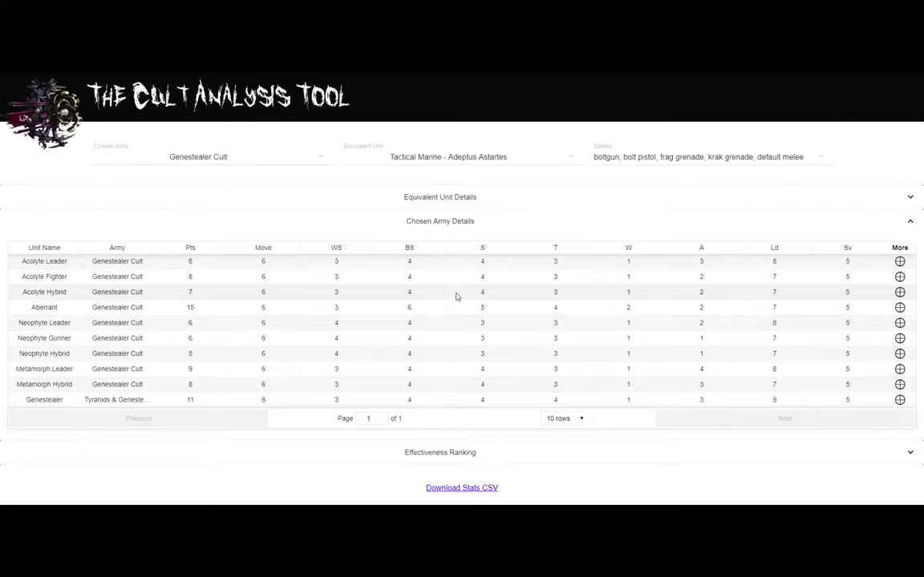
Collapse Chosen Army Details and expand the Effectiveness Ranking table.
click(911, 223)
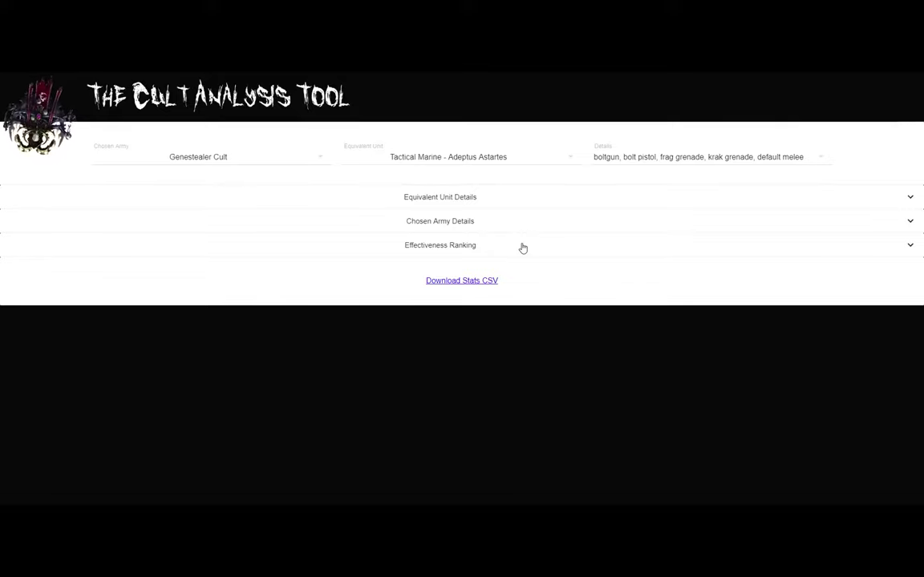
click(909, 248)
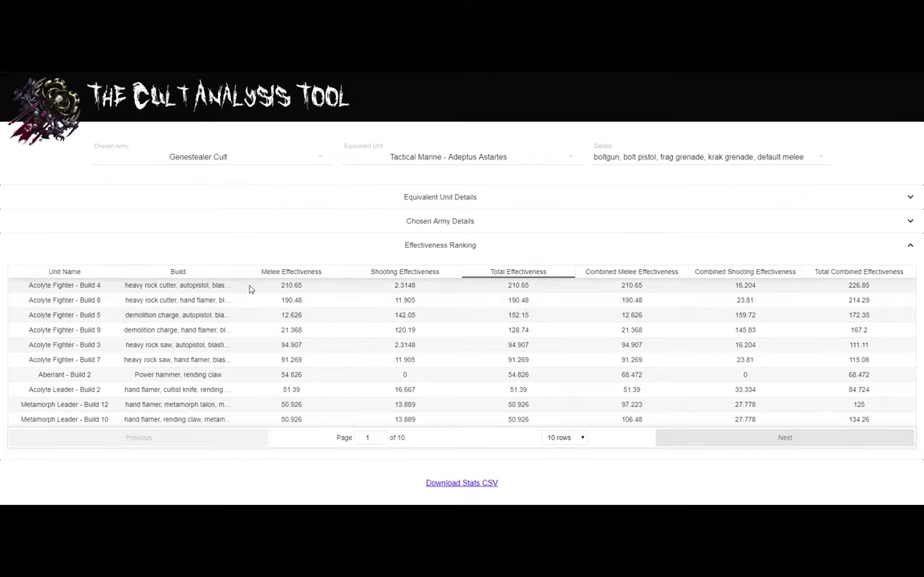
Widen the ranking's Build column so full weapon lists are readable.
drag(233, 272, 295, 274)
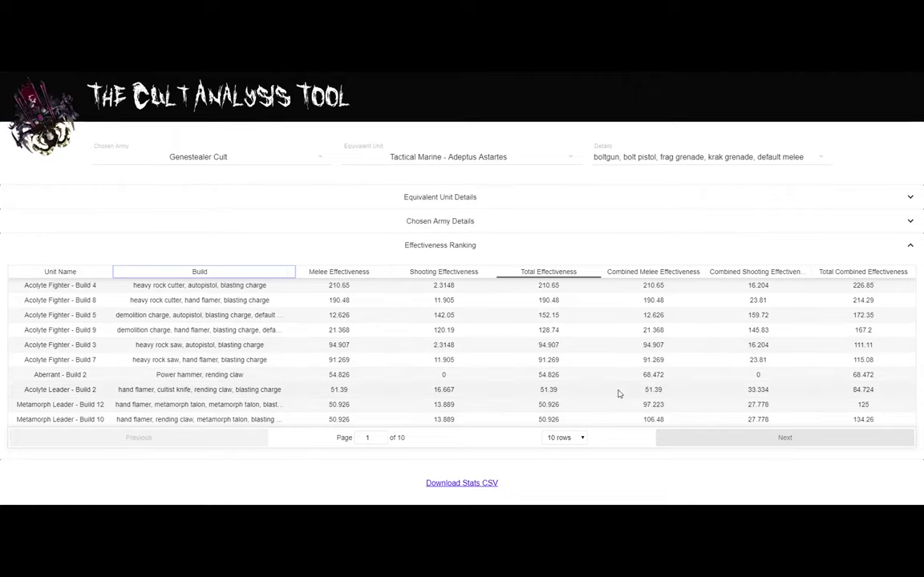
Switch the ranking from 10 rows to a larger rows-per-page option and scroll the list.
click(582, 438)
click(561, 490)
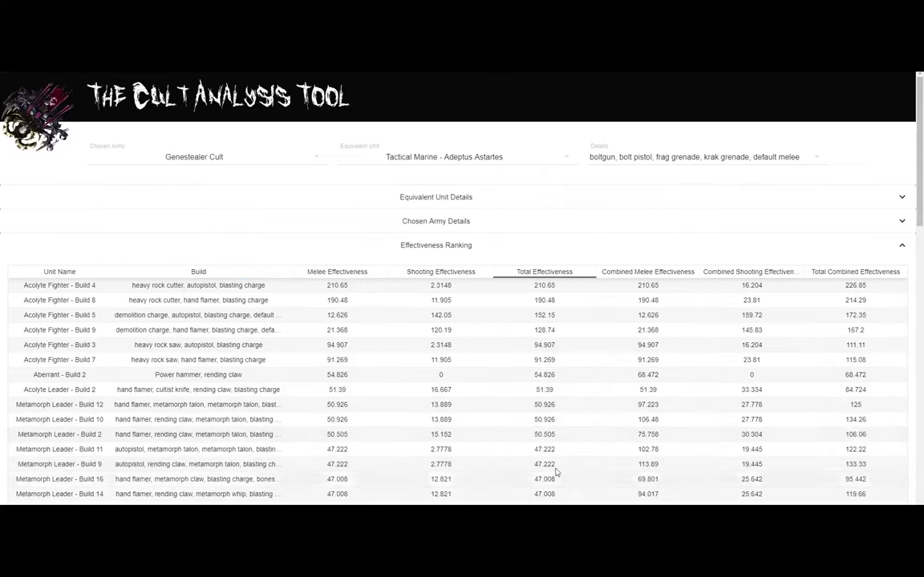
scroll(501, 402, down, 2)
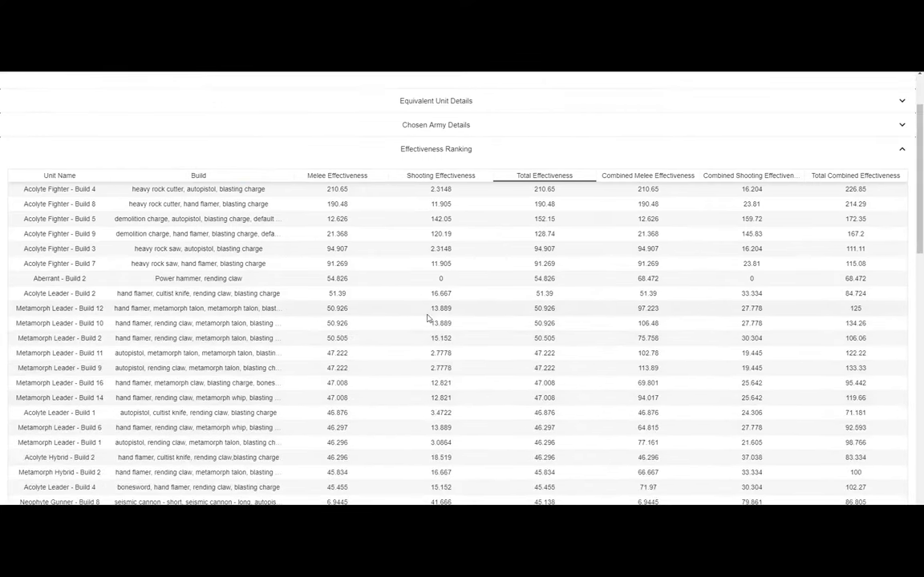
scroll(421, 314, down, 1)
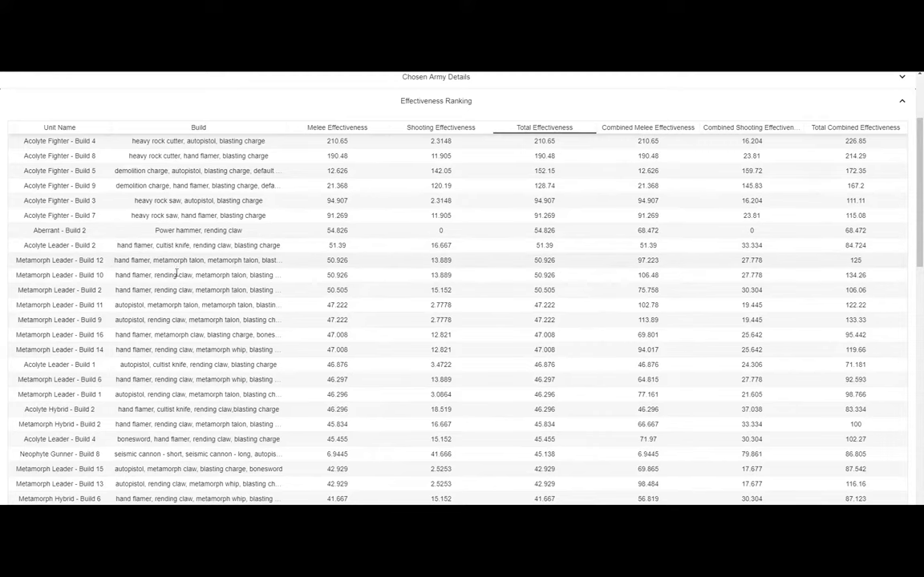
scroll(189, 257, down, 1)
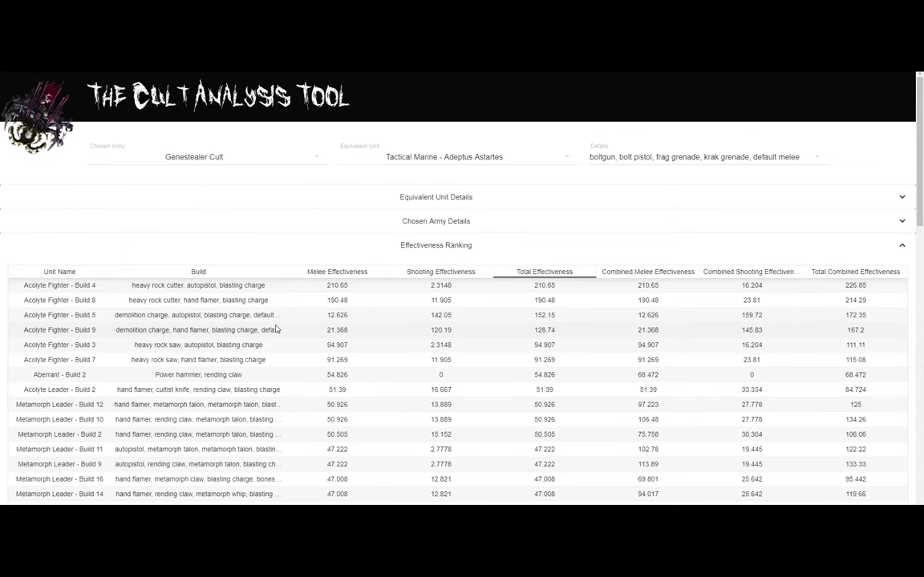
Narrow the Build column and keep Tactical Marine - Adeptus Astartes as the equivalent unit.
double_click(289, 271)
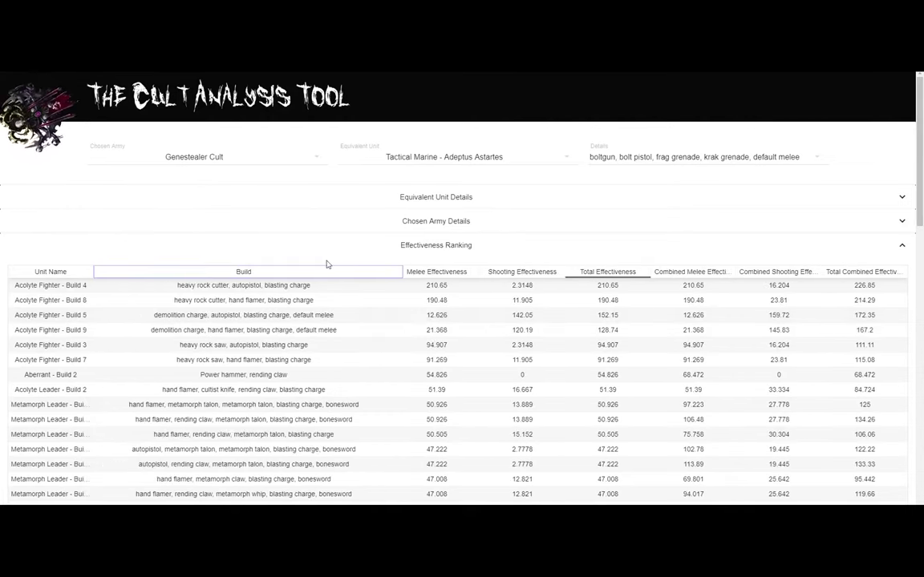
drag(324, 265, 326, 264)
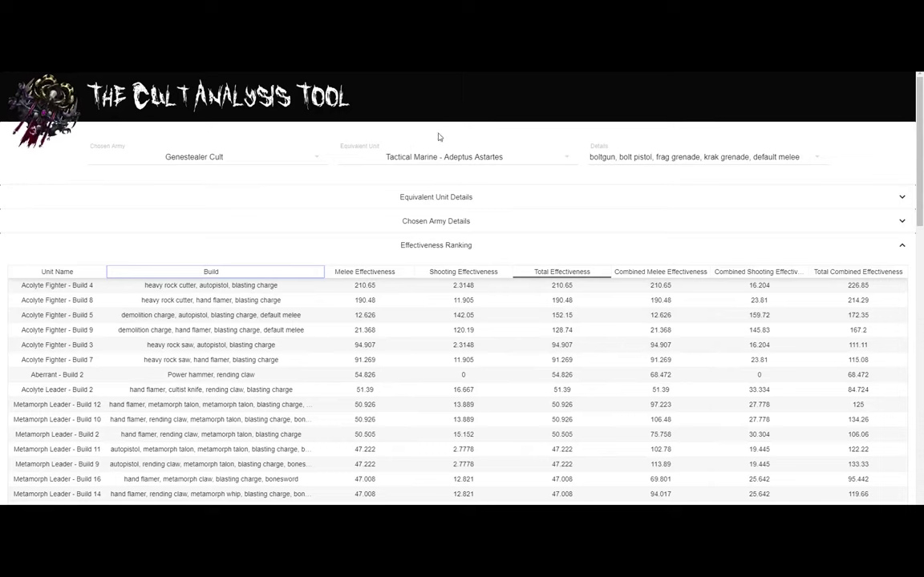
click(459, 159)
click(460, 158)
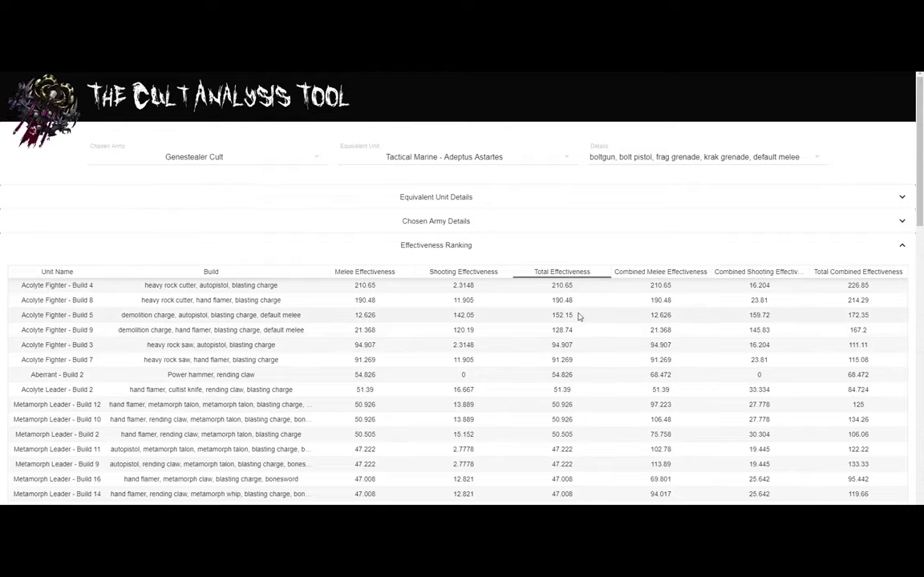
scroll(577, 313, down, 1)
scroll(579, 315, down, 10)
scroll(584, 311, up, 12)
Close the Effectiveness Ranking section so all three detail sections are collapsed above the Stats CSV download.
click(851, 251)
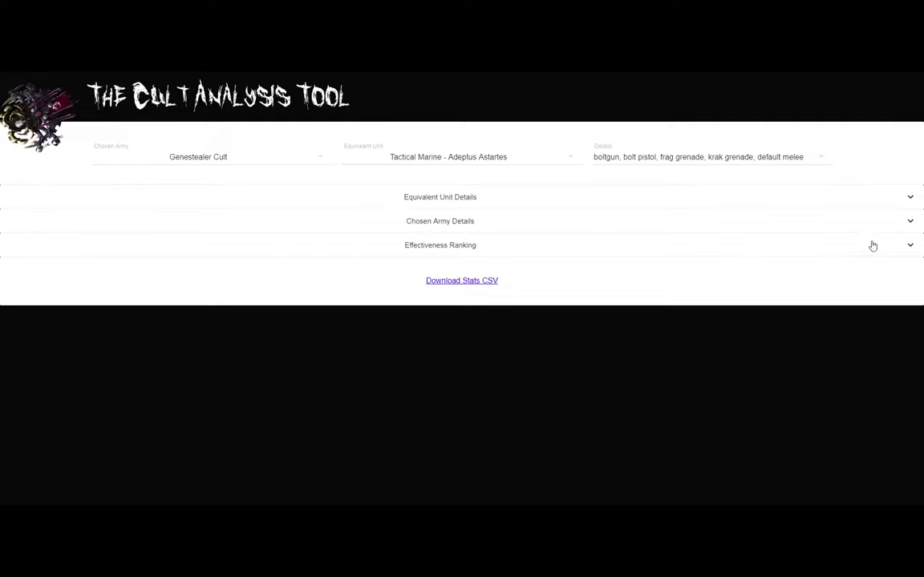
click(910, 245)
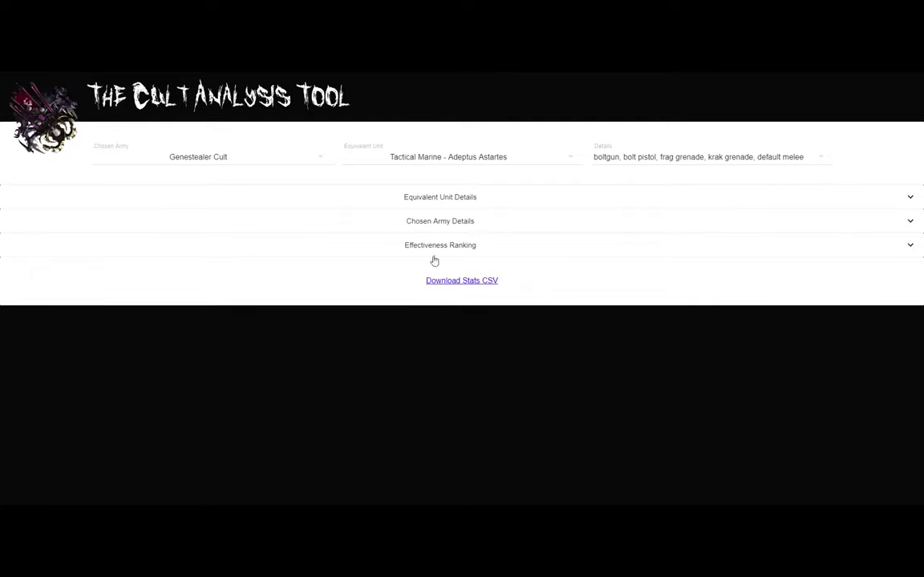
Check the Termagant and Lictor build breakdowns, then expand the ranking led by Genestealer Build 22 (40.509).
click(409, 246)
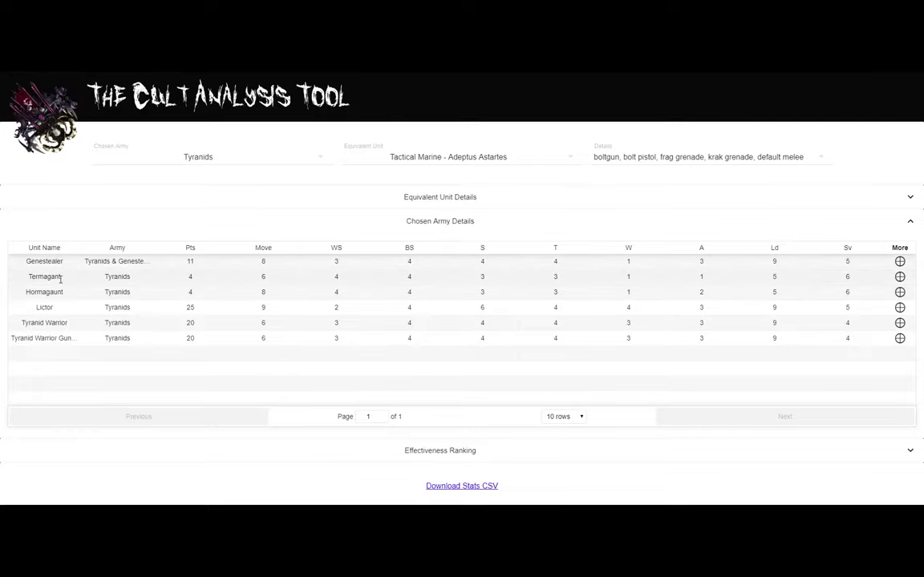
click(900, 277)
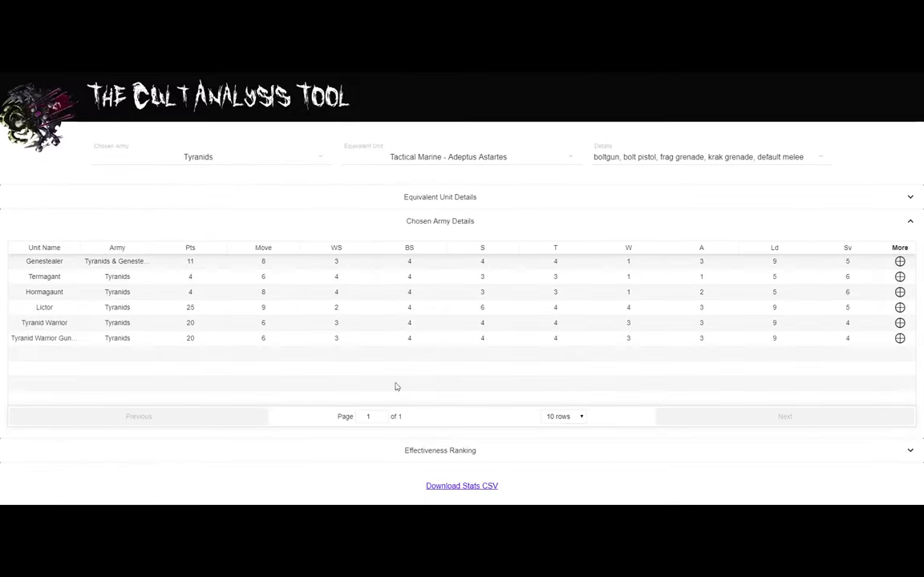
click(900, 307)
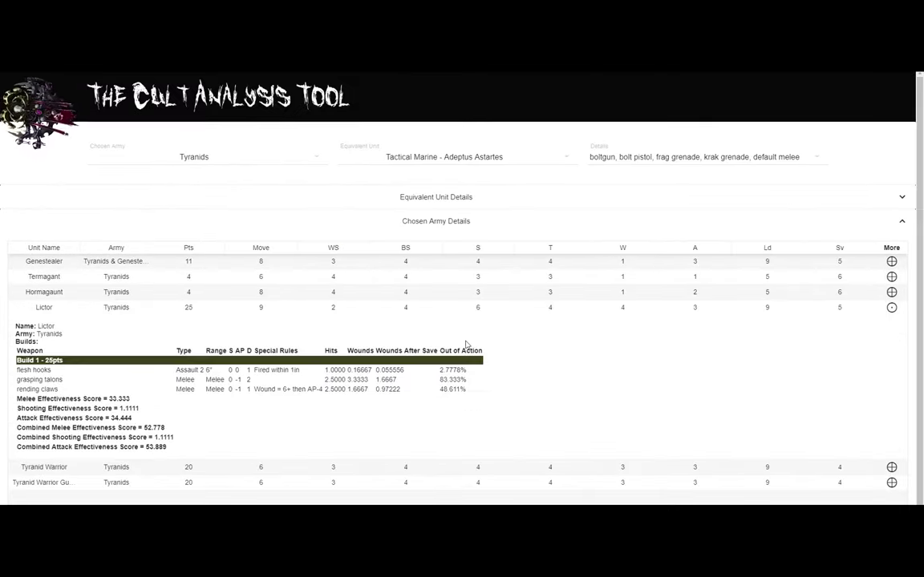
click(891, 307)
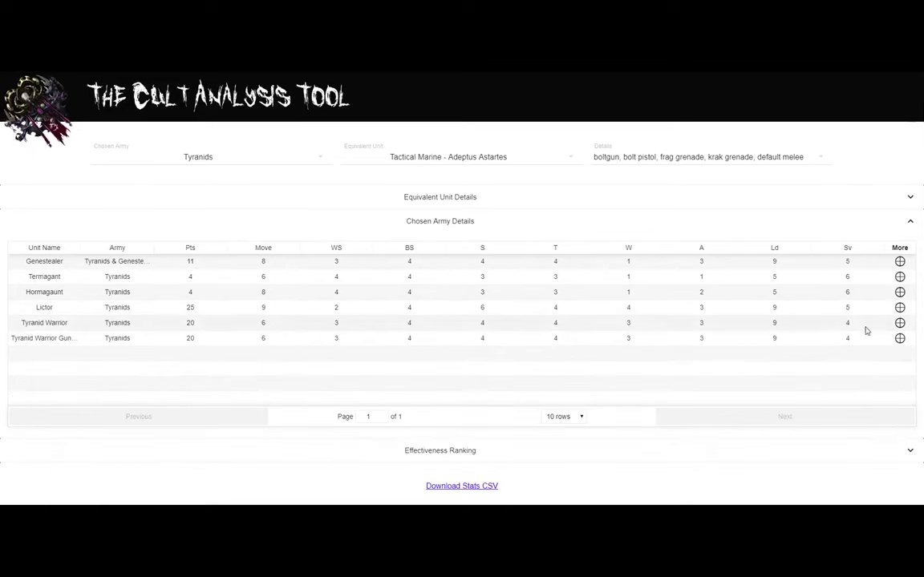
click(909, 450)
Scroll through the Tyranid build ranking, then collapse the Effectiveness Ranking section.
scroll(600, 449, down, 2)
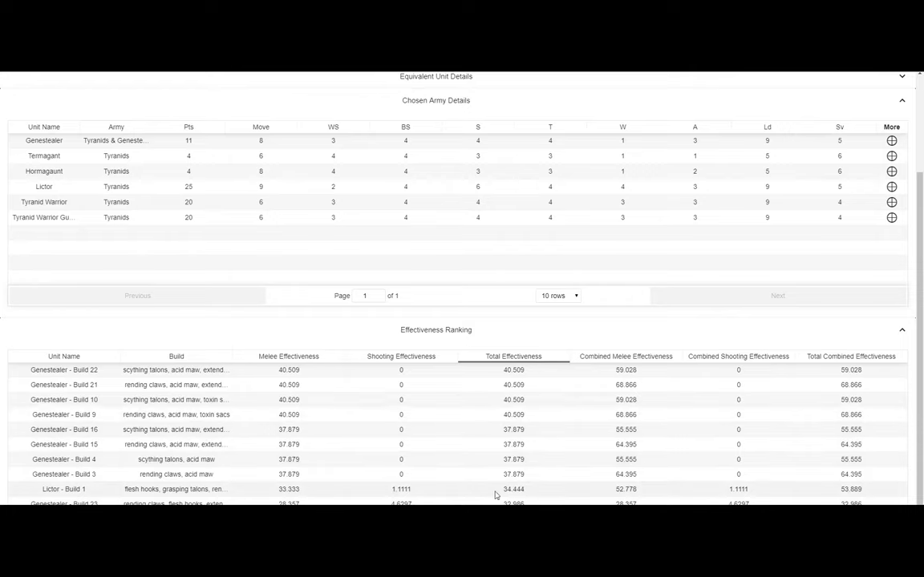
click(901, 331)
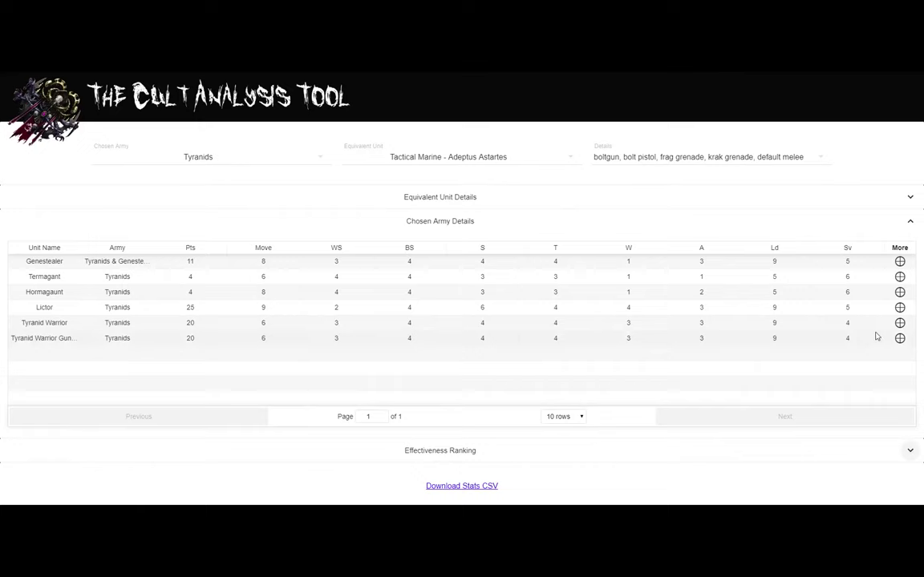
Close Chosen Army Details and open the 11-page Effectiveness Ranking, with Lictor Build 1 ninth at 34.444.
click(898, 220)
click(907, 250)
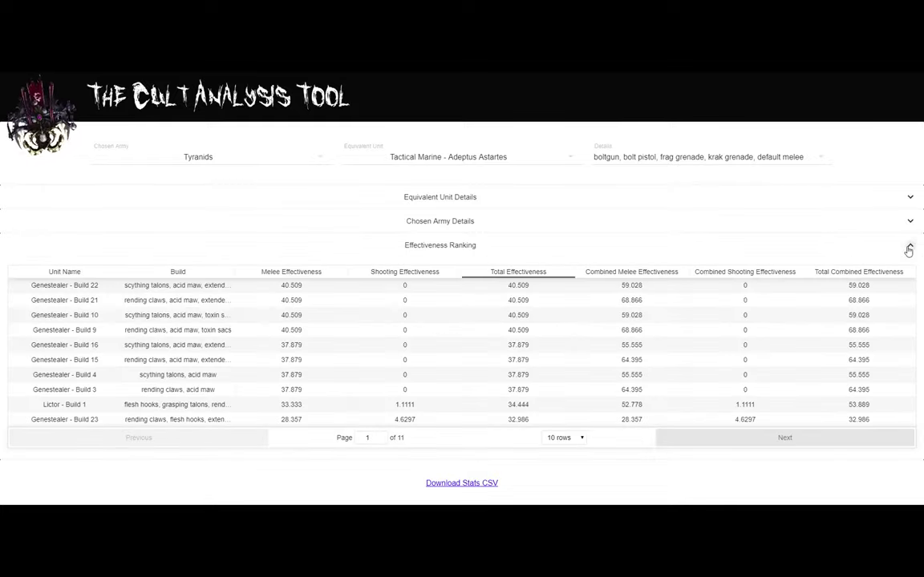
click(911, 218)
click(904, 224)
click(903, 224)
click(904, 224)
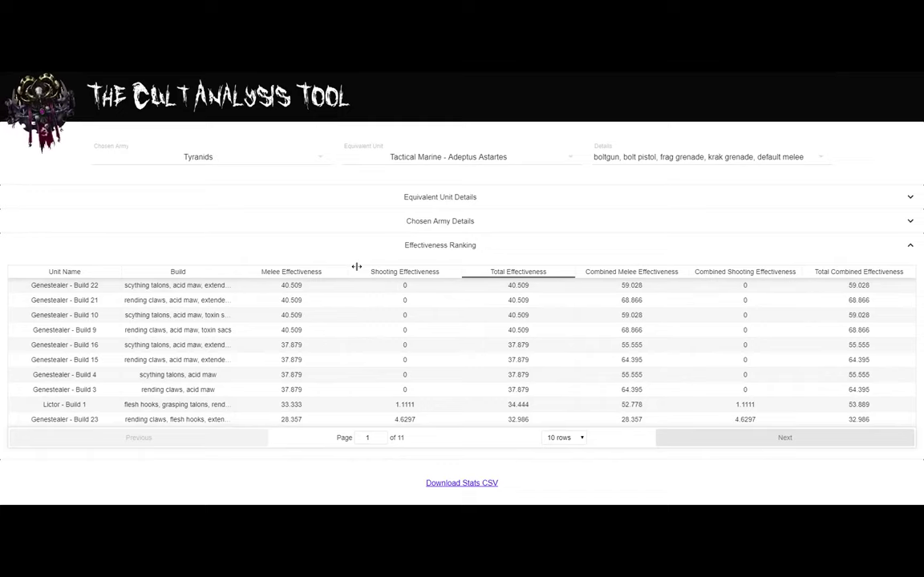
Switch the chosen army to Deathwatch, widen the Build column, and keep Tactical Marine as the equivalent unit.
click(302, 158)
click(246, 203)
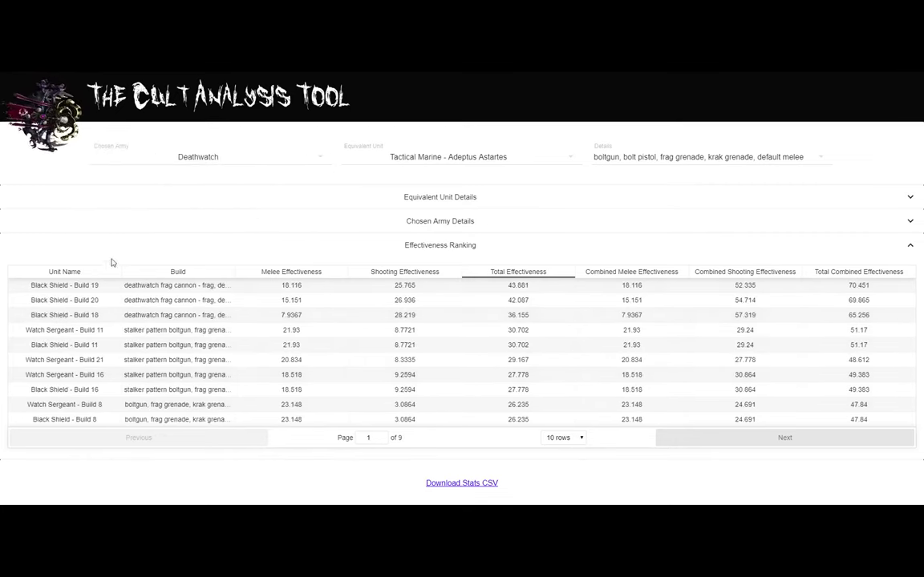
drag(232, 274, 278, 284)
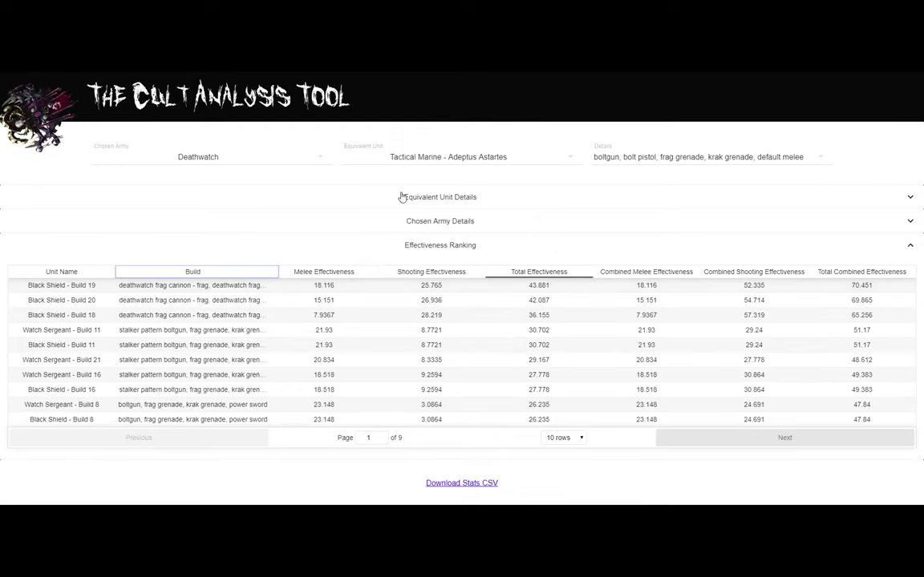
click(459, 160)
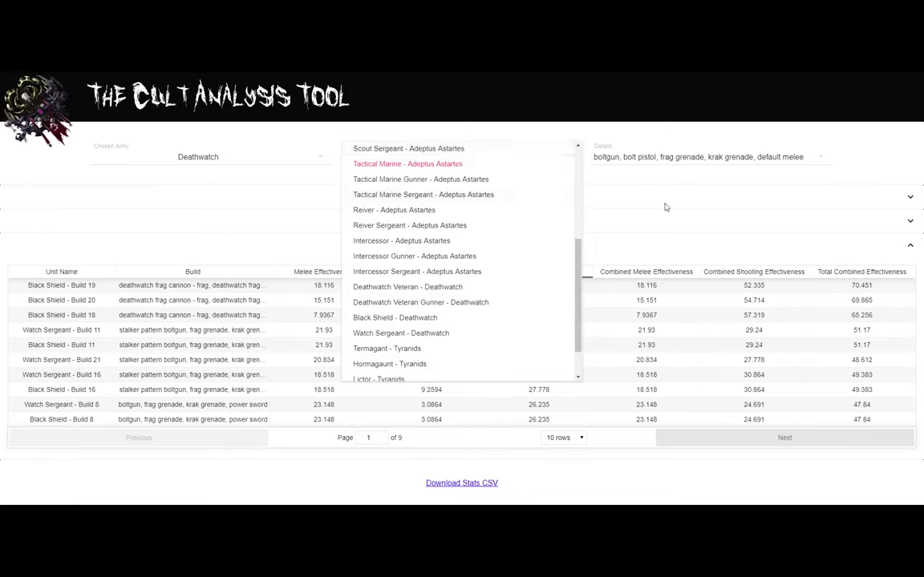
click(663, 125)
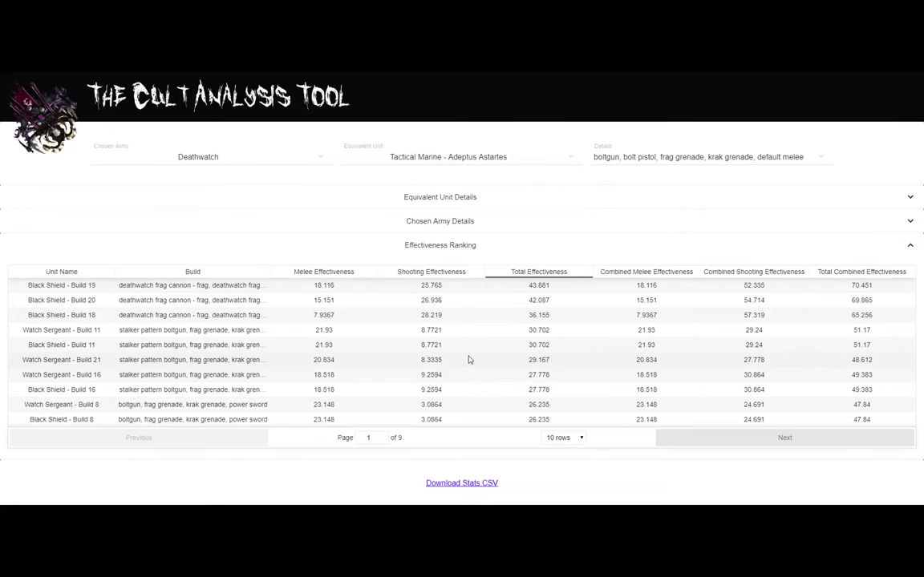
Choose Genestealer Cult and expand Chosen Army Details, with Acolyte Fighter Build 4 leading at 210.65.
click(241, 163)
click(212, 156)
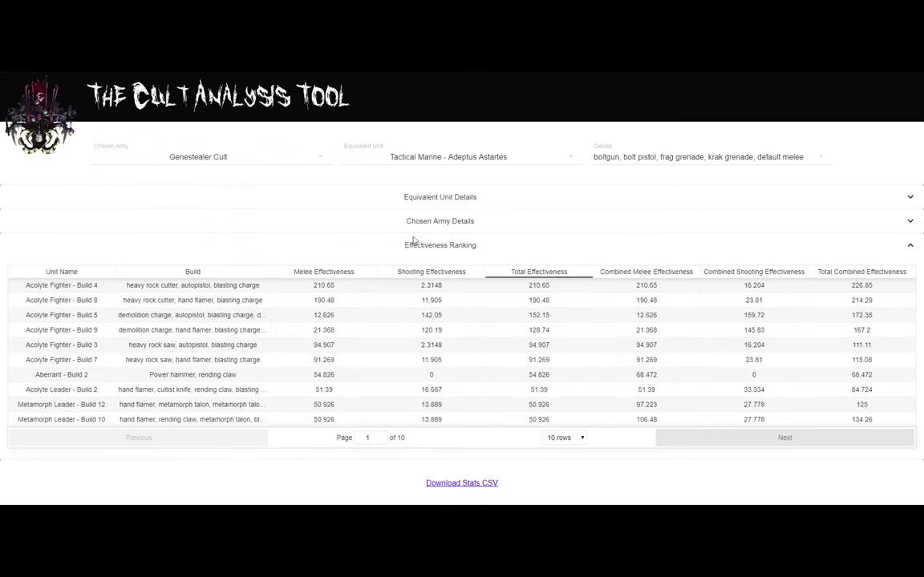
click(912, 220)
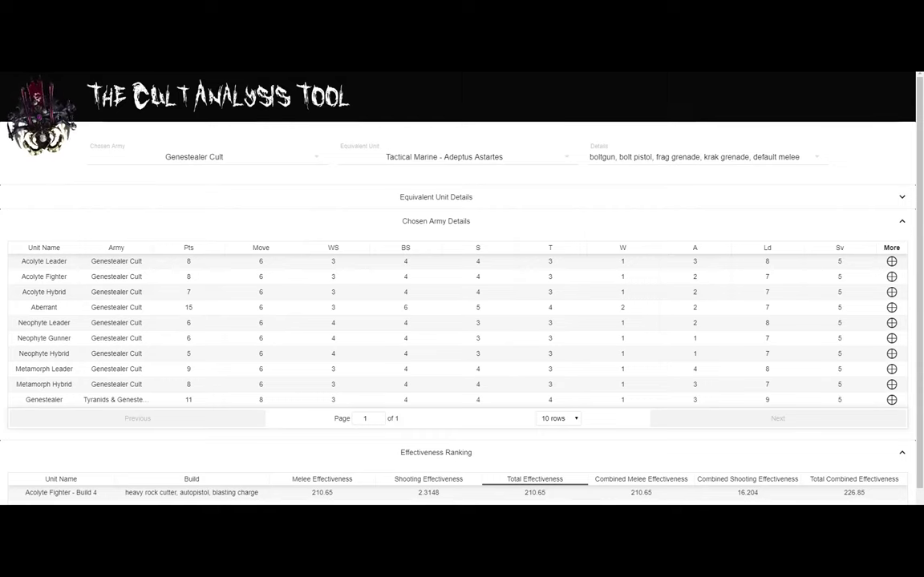
scroll(449, 377, down, 2)
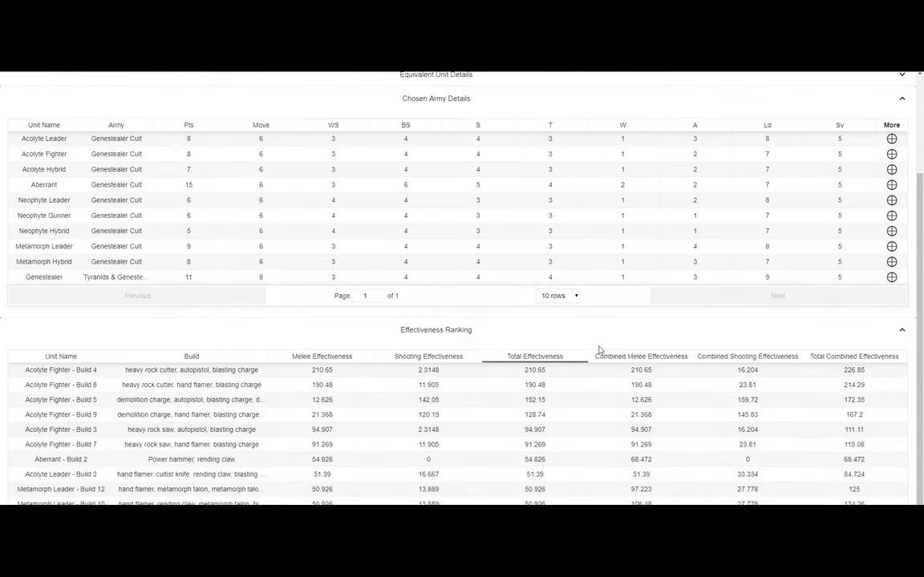
scroll(601, 350, up, 2)
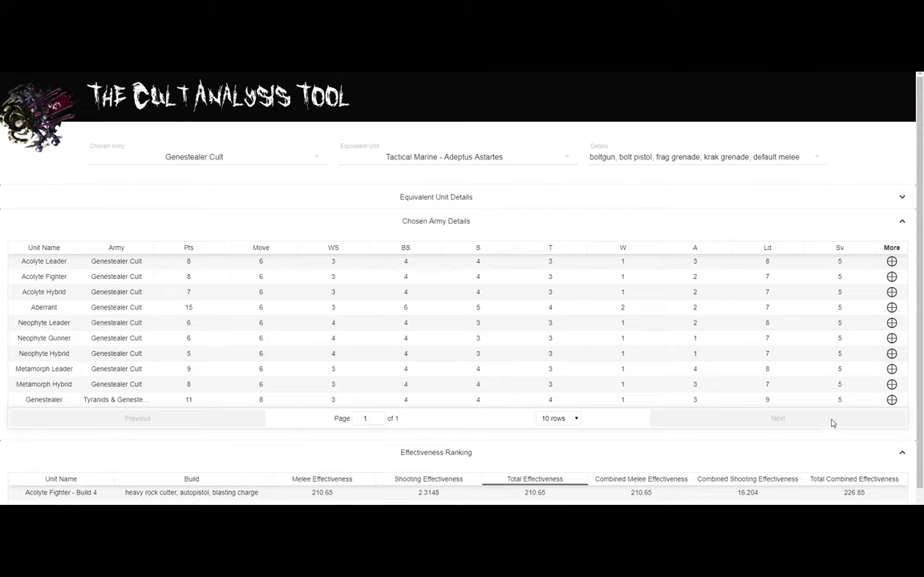